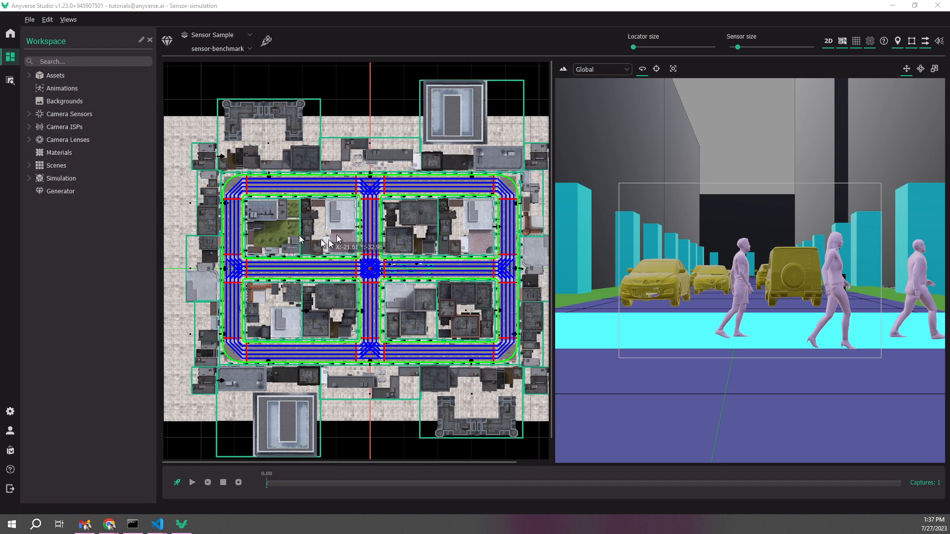
Turn off the 2D map view and show the scene from the Camera's point of view
left_click(827, 42)
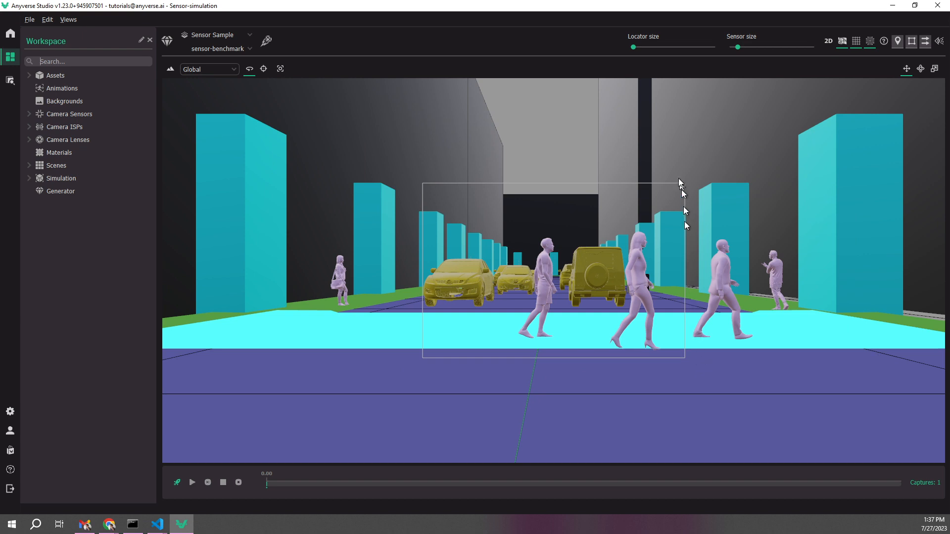
left_click(232, 69)
left_click(197, 89)
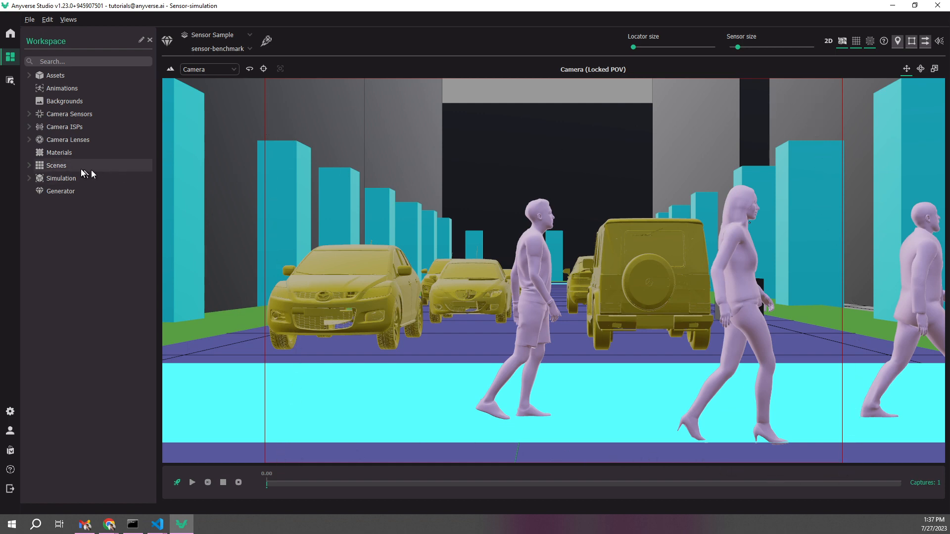
Expand the Simulation's Ego node and show the properties of its Camera
left_click(30, 178)
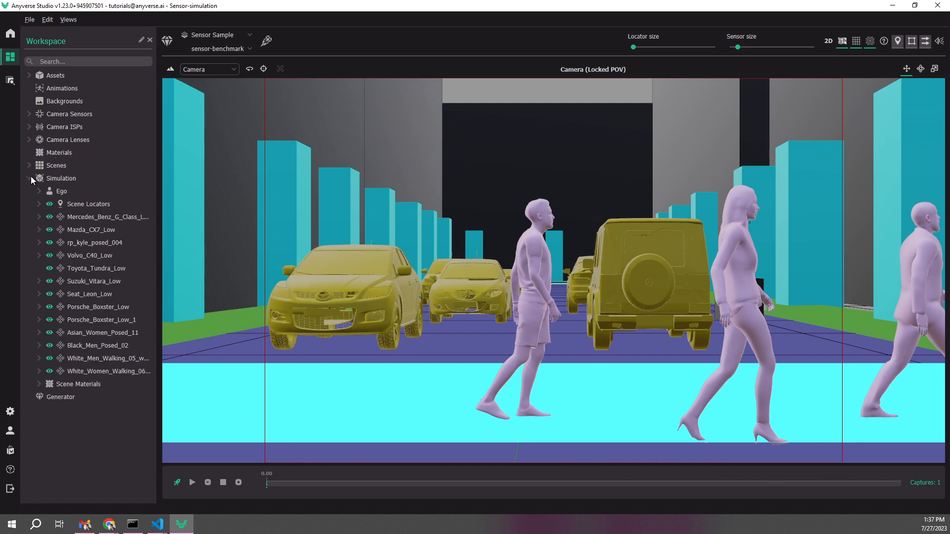
left_click(38, 191)
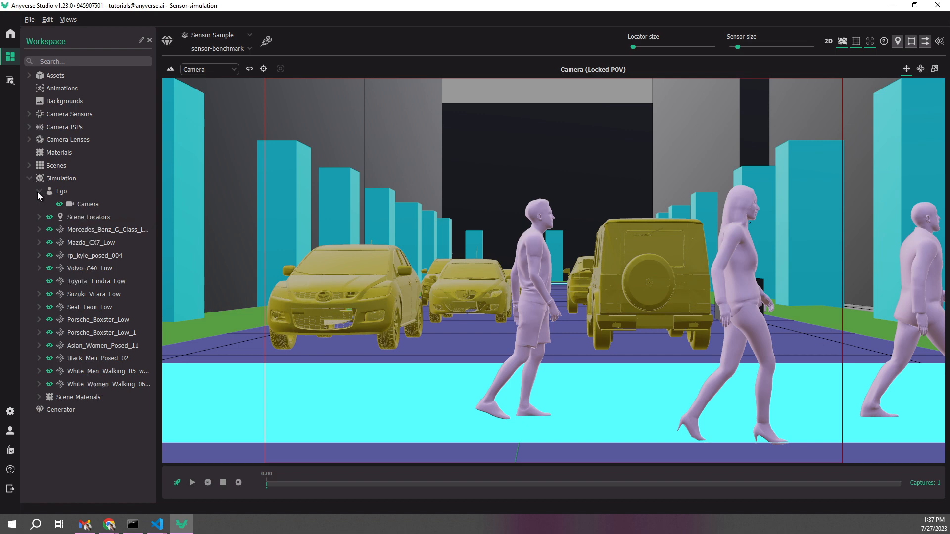
left_click(84, 205)
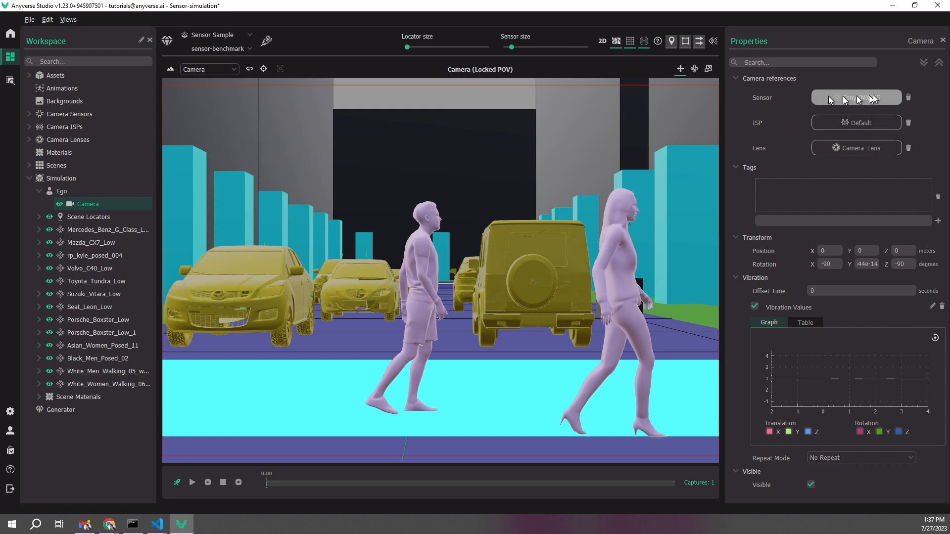
Expand the camera sensor, ISP and lens groups and inspect the properties of Camera_Lens, the Default ISP and the Sony IMX265 sensor
left_click(29, 115)
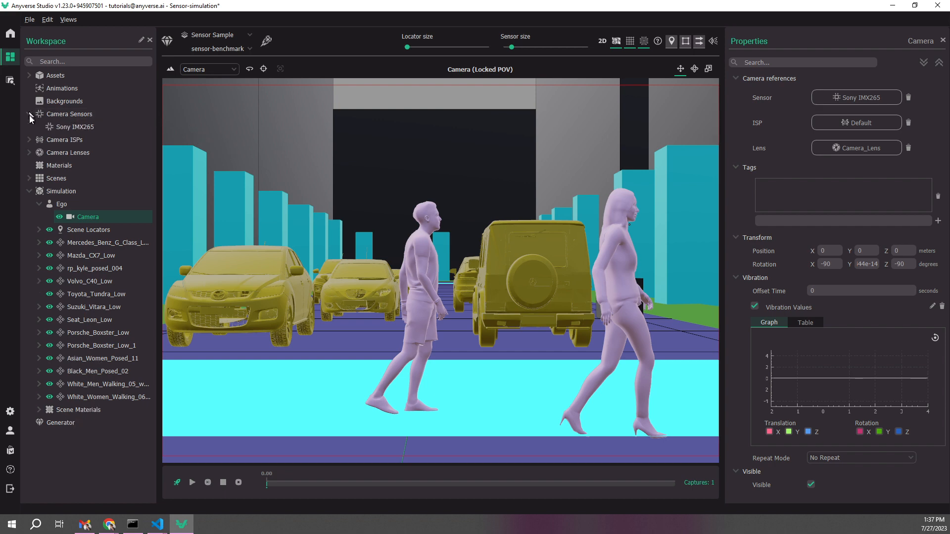
left_click(30, 140)
left_click(29, 166)
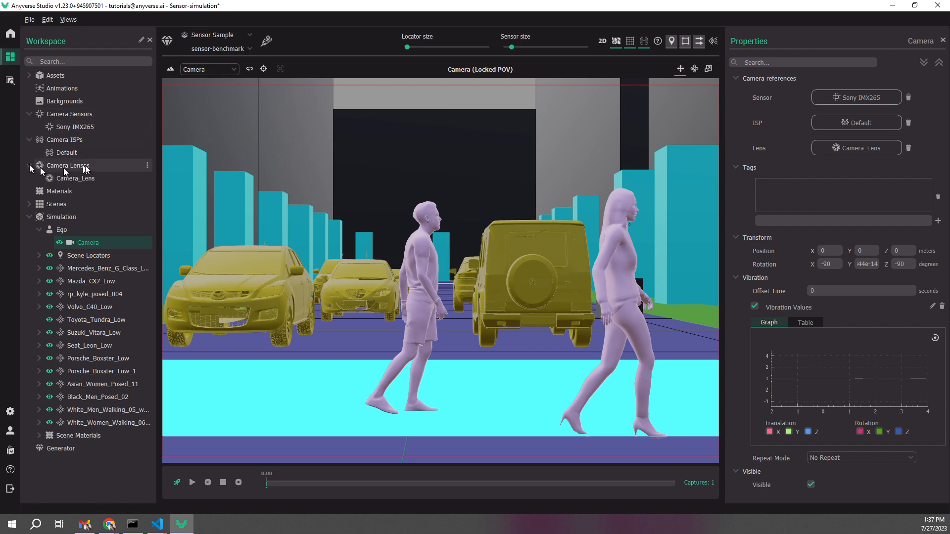
left_click(64, 180)
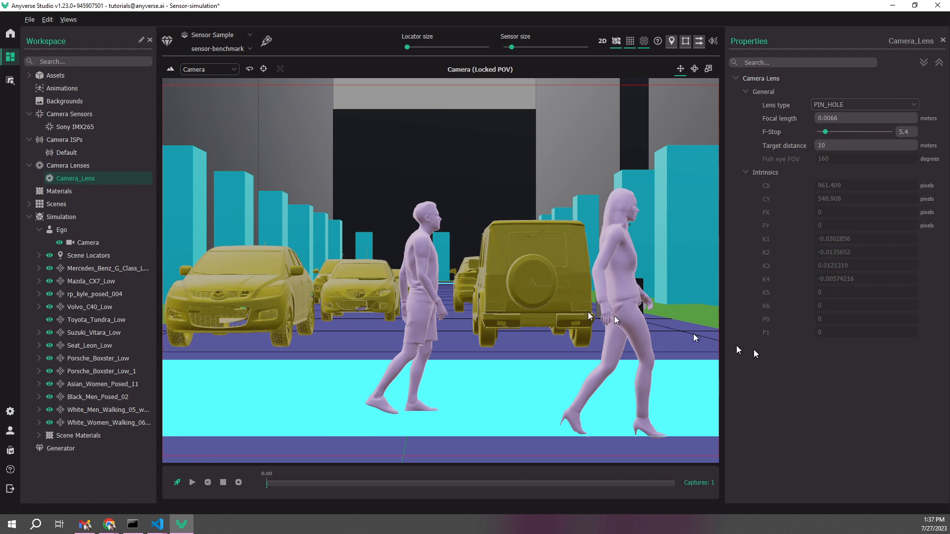
left_click(70, 154)
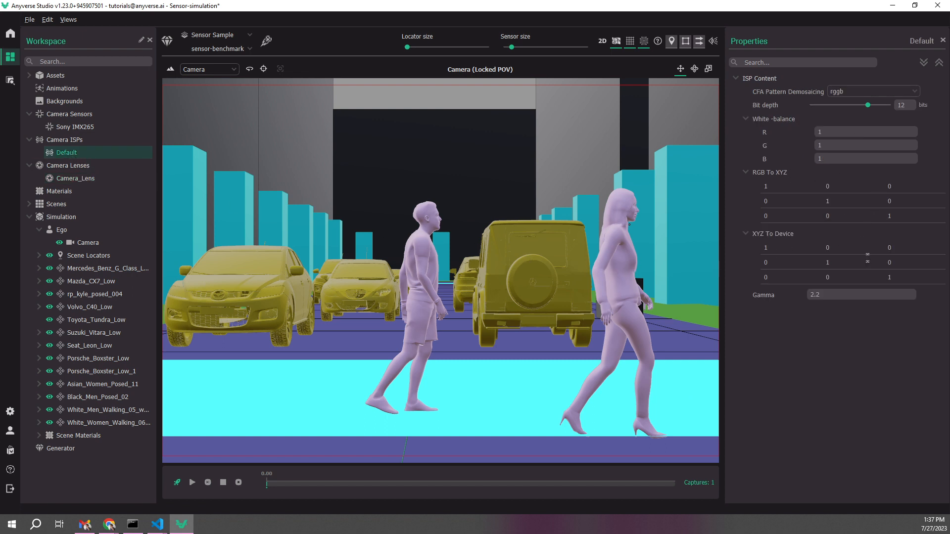
left_click(810, 296)
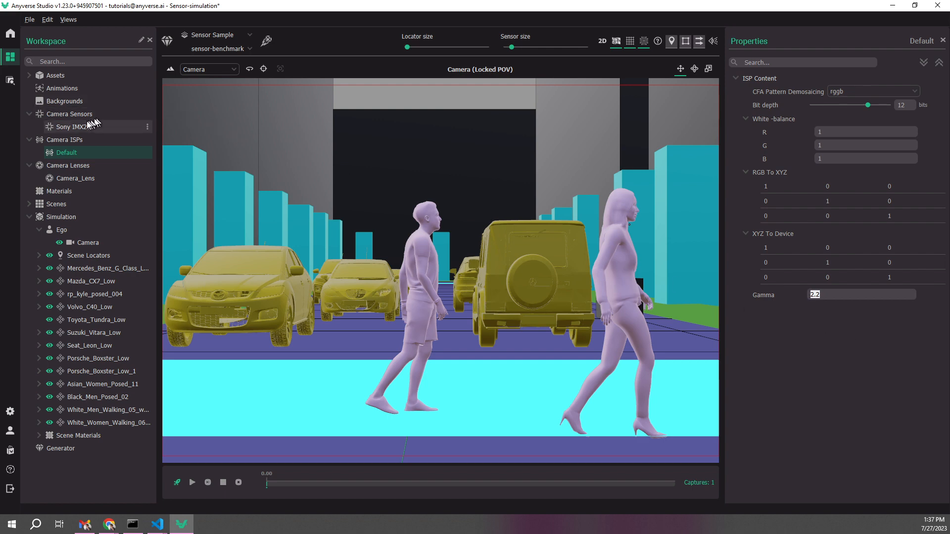
left_click(73, 127)
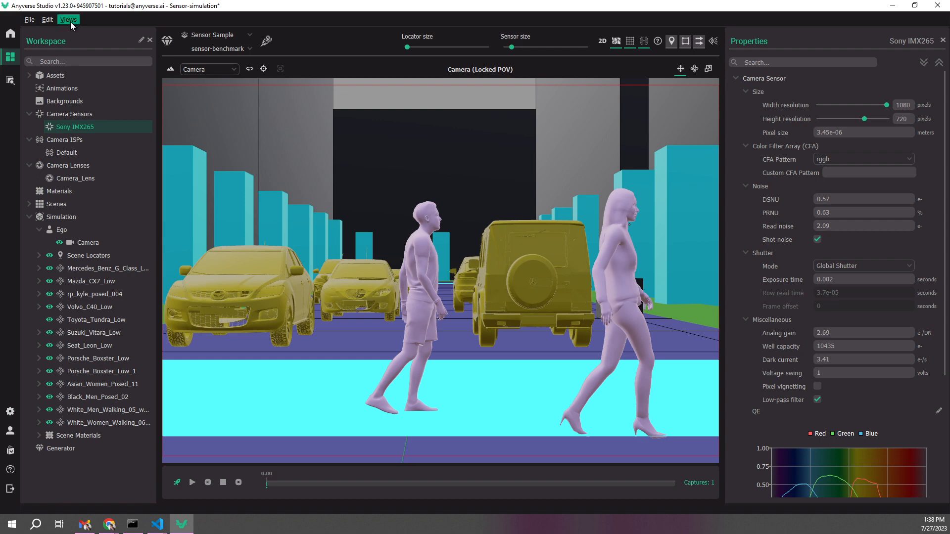
left_click(74, 118)
right_click(73, 117)
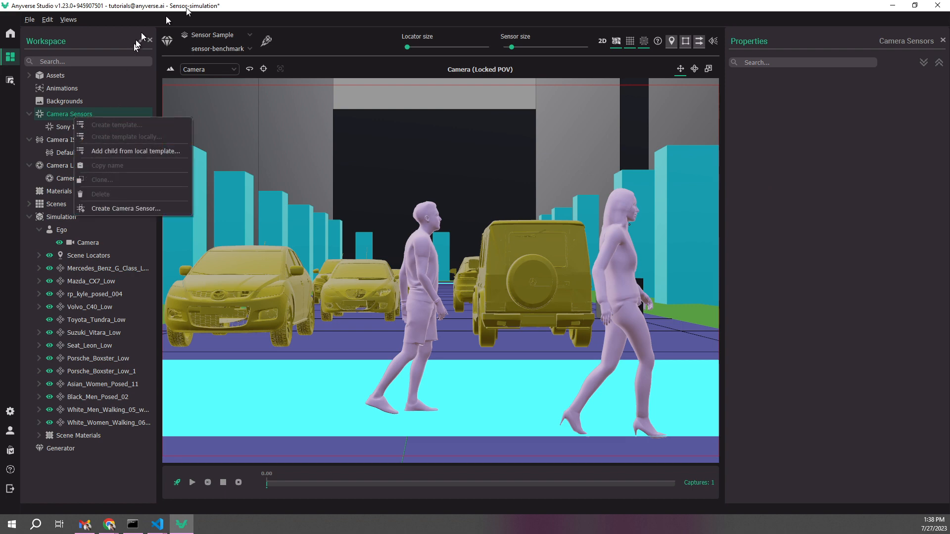
left_click(297, 10)
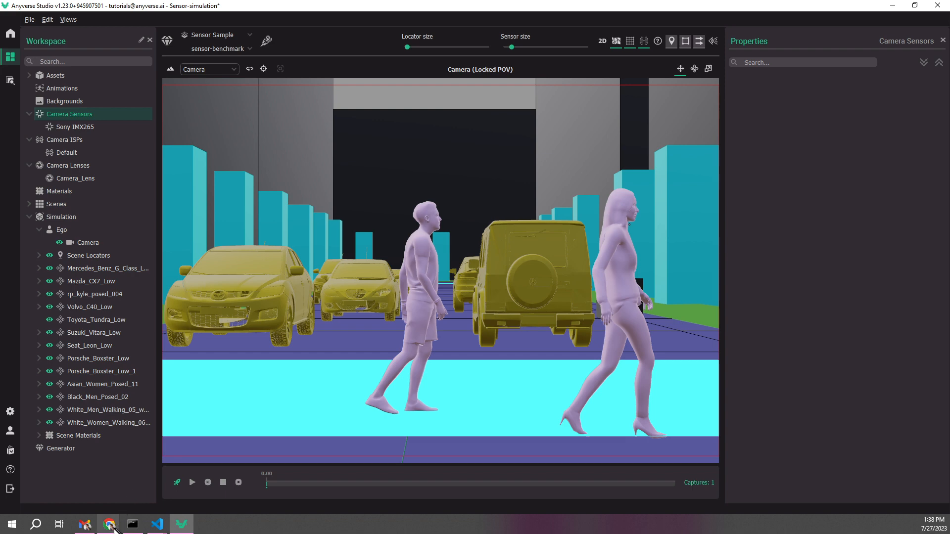
Switch to Chrome and examine the sensor and imaging specifications on the Lucid Triton 1.6 MP (IMX273) product page
mouse_move(109, 525)
left_click(167, 491)
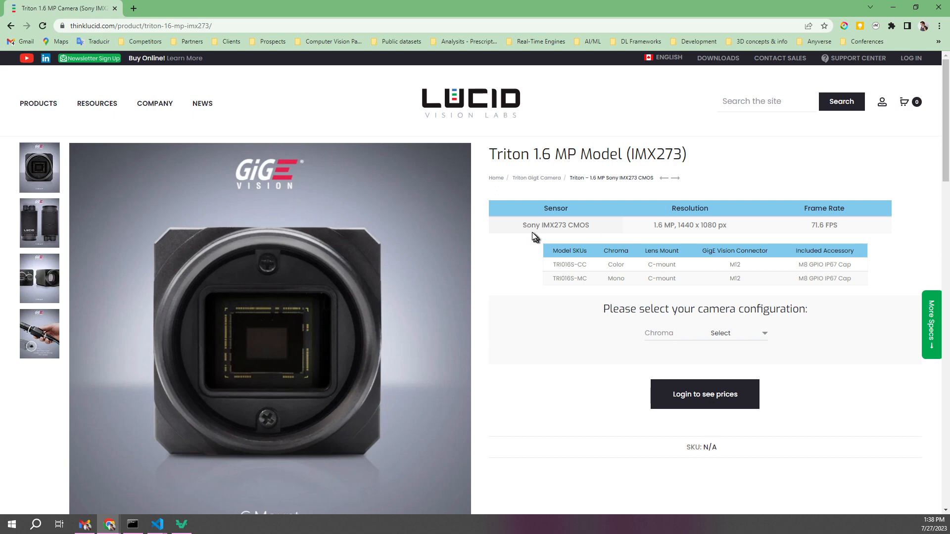
scroll(524, 232, "down", 2)
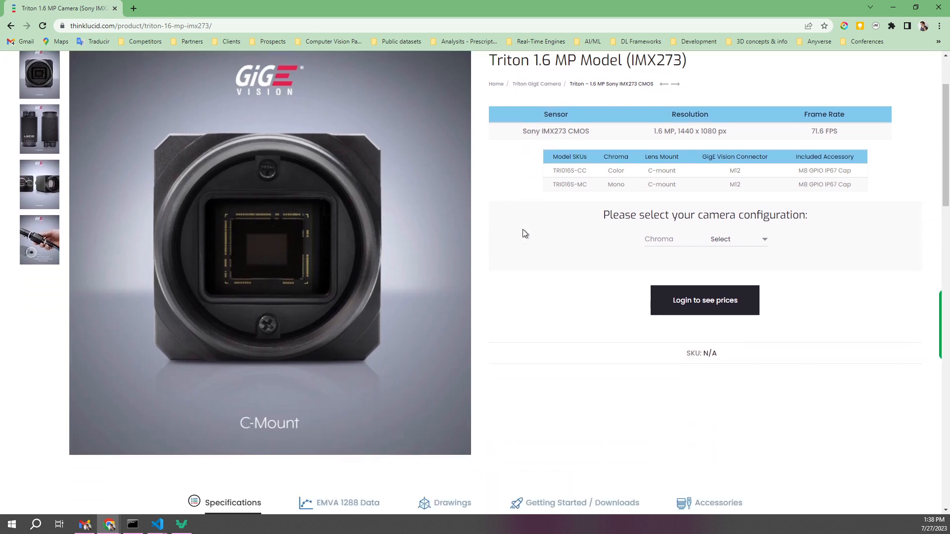
scroll(525, 233, "down", 9)
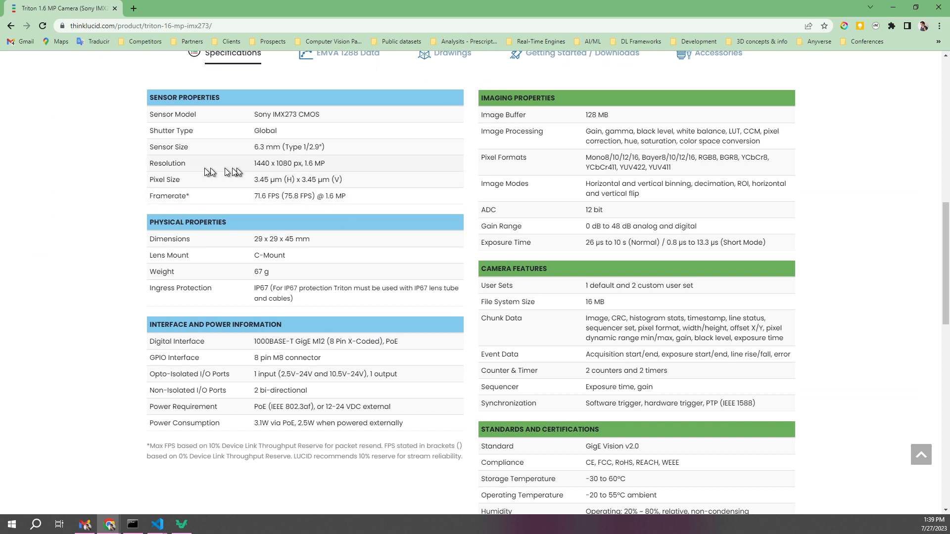
scroll(346, 174, "up", 2)
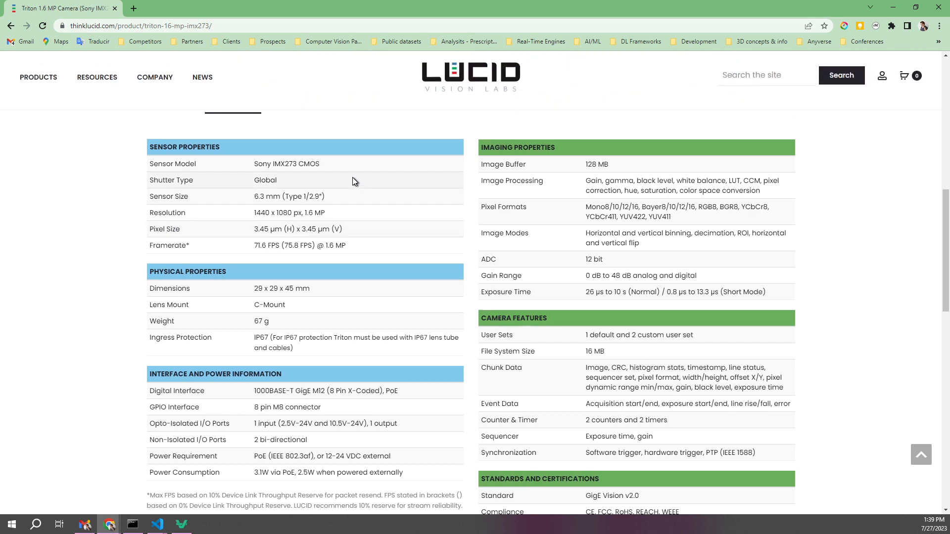
scroll(354, 188, "up", 2)
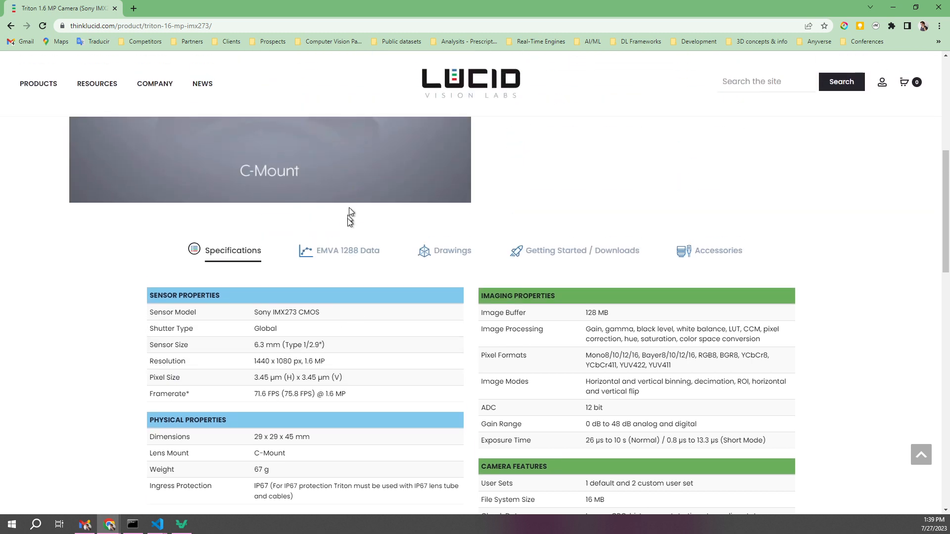
Examine the EMVA 1288 data of the IMX273 camera, including the mono and color quantum efficiency graphs and result tables
left_click(340, 251)
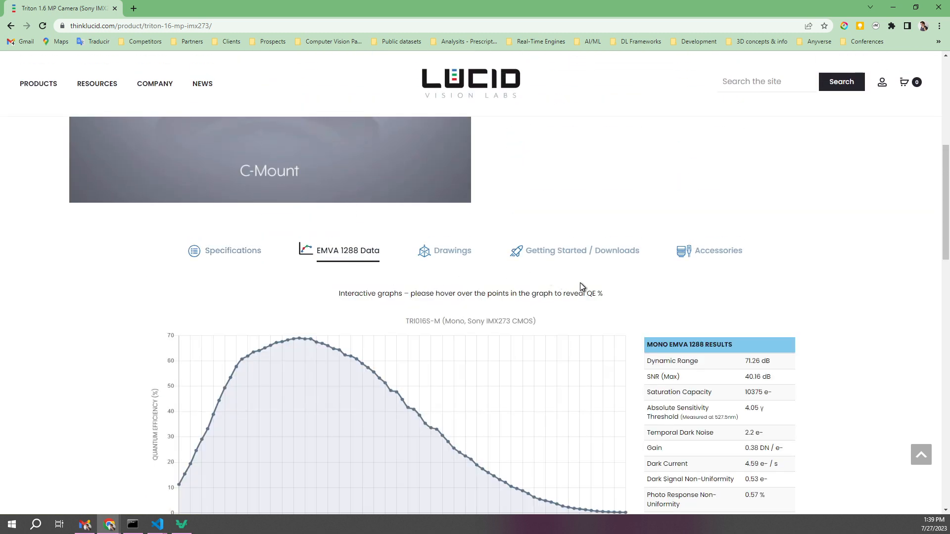
scroll(580, 284, "down", 2)
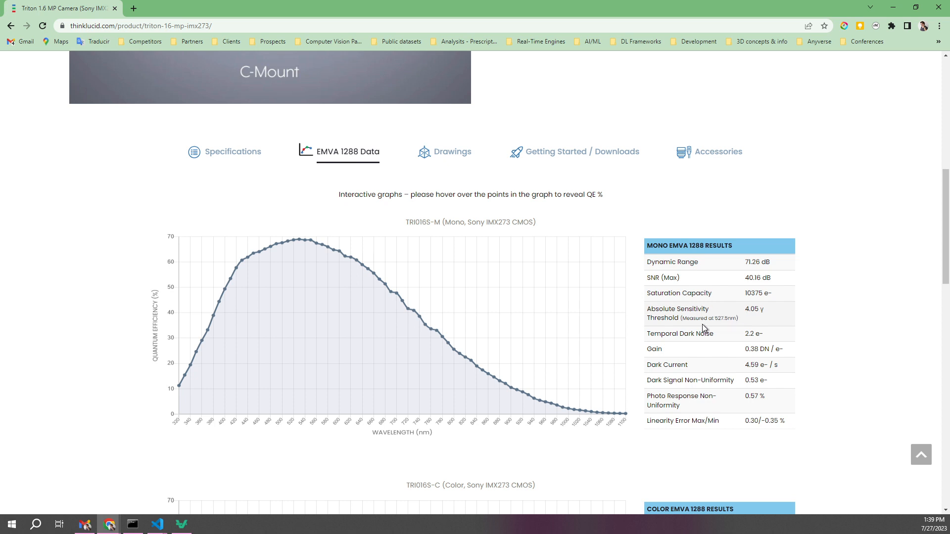
scroll(703, 327, "down", 1)
scroll(702, 325, "up", 1)
scroll(703, 325, "down", 1)
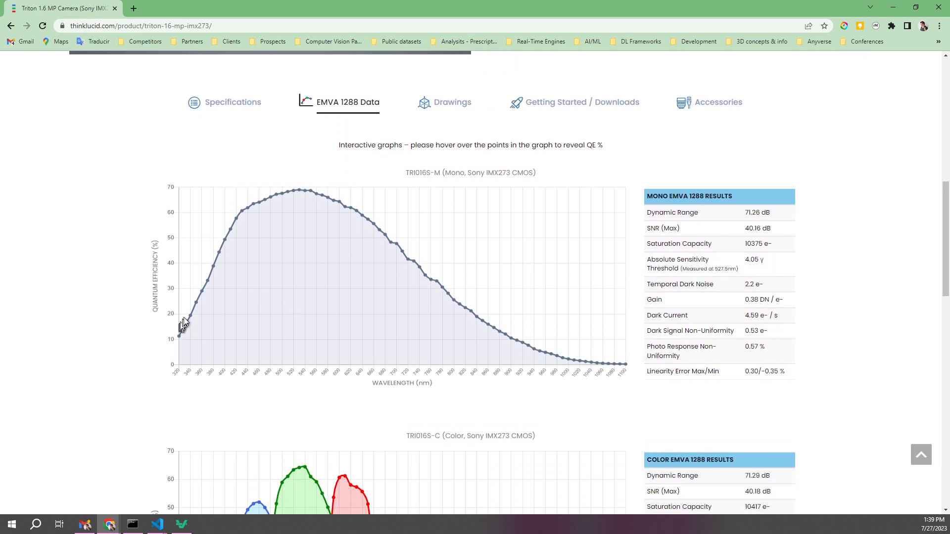
mouse_move(203, 293)
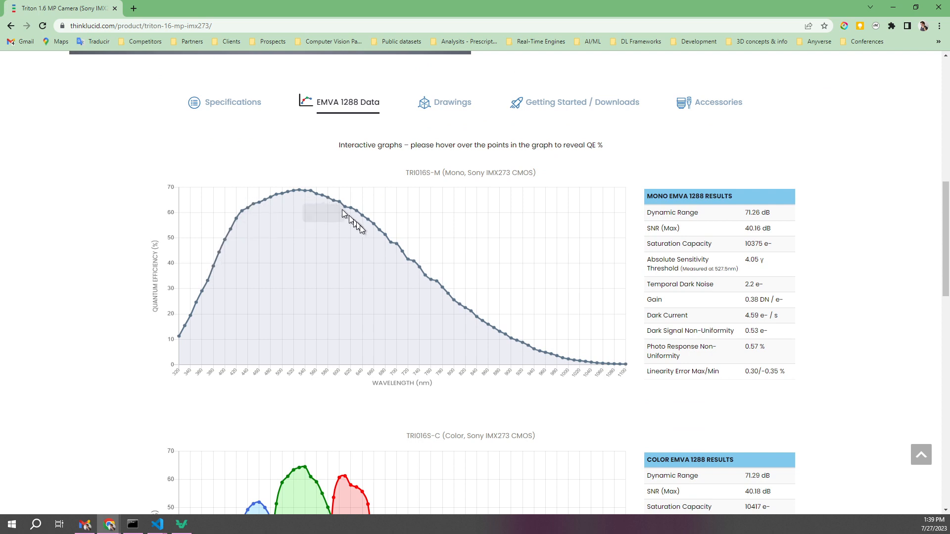
scroll(608, 372, "down", 5)
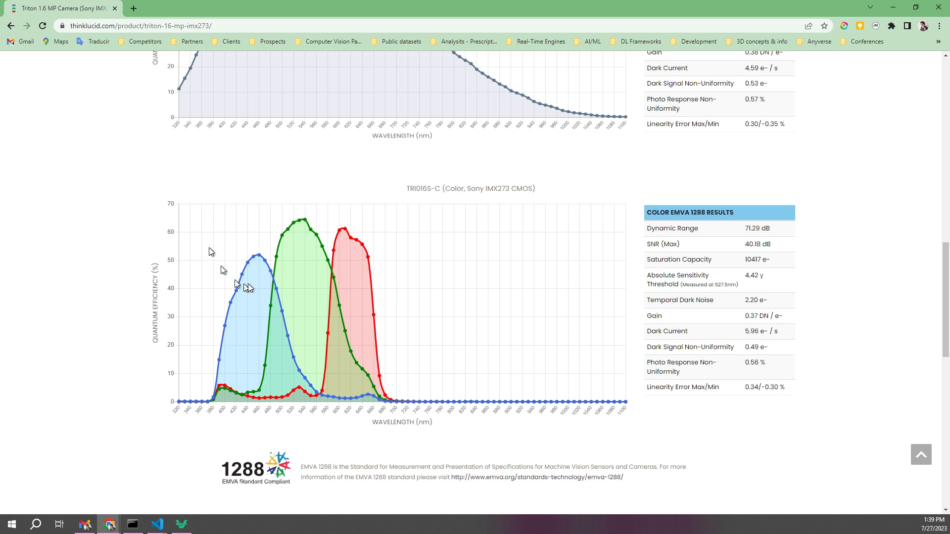
scroll(445, 218, "up", 4)
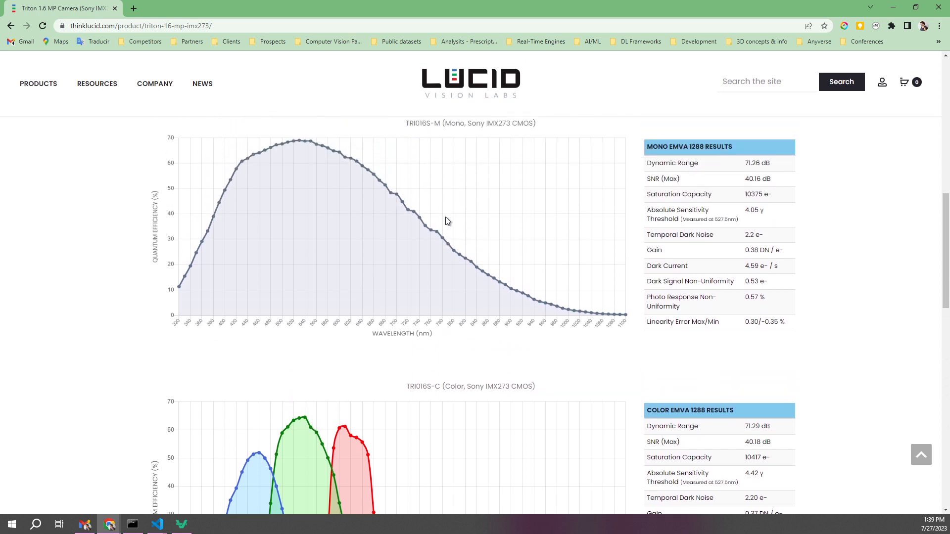
scroll(447, 223, "down", 3)
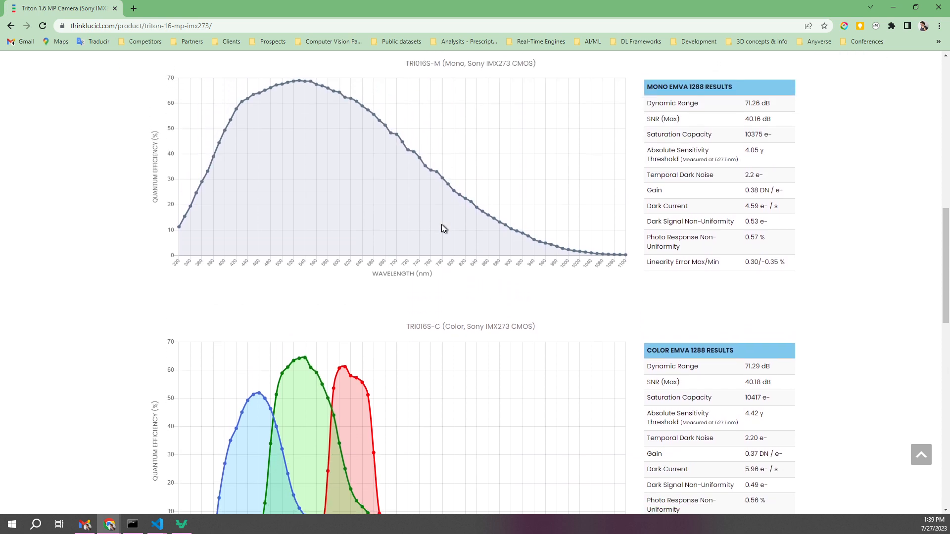
Switch back to Anyverse Studio and review the Sony IMX265 sensor's properties
left_click(180, 526)
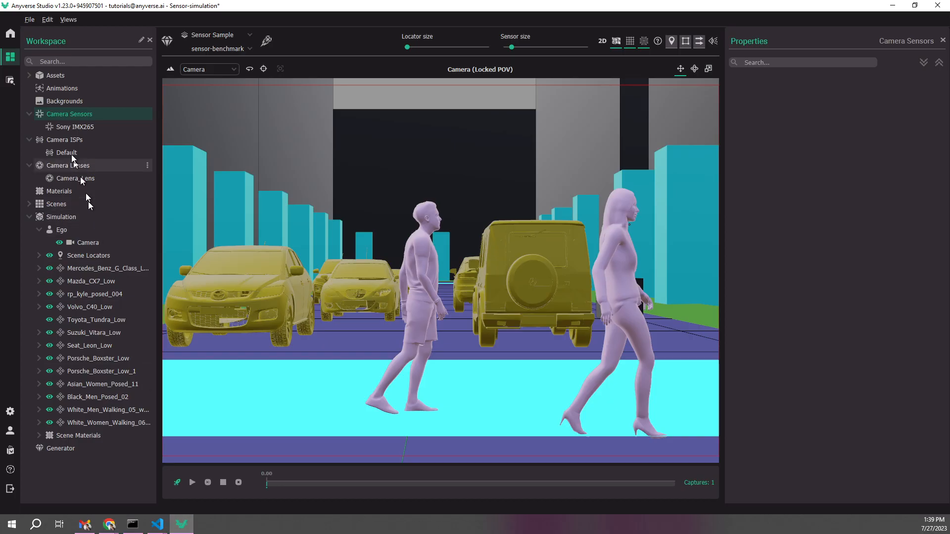
left_click(69, 127)
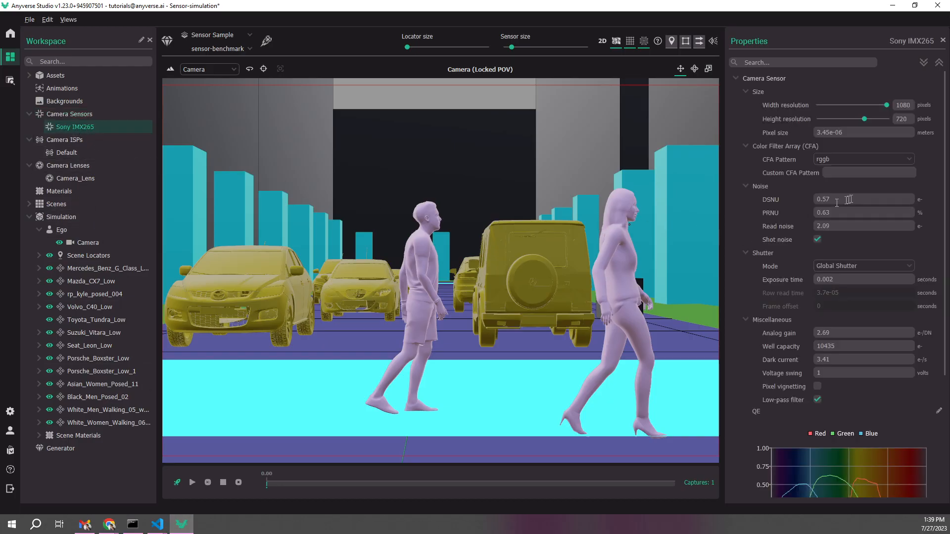
scroll(809, 267, "down", 3)
scroll(812, 267, "up", 3)
Show the Resources view, add the "Sensor - OnSemi PYTHON 1300" template to the workspace, and close Resources
left_click(69, 21)
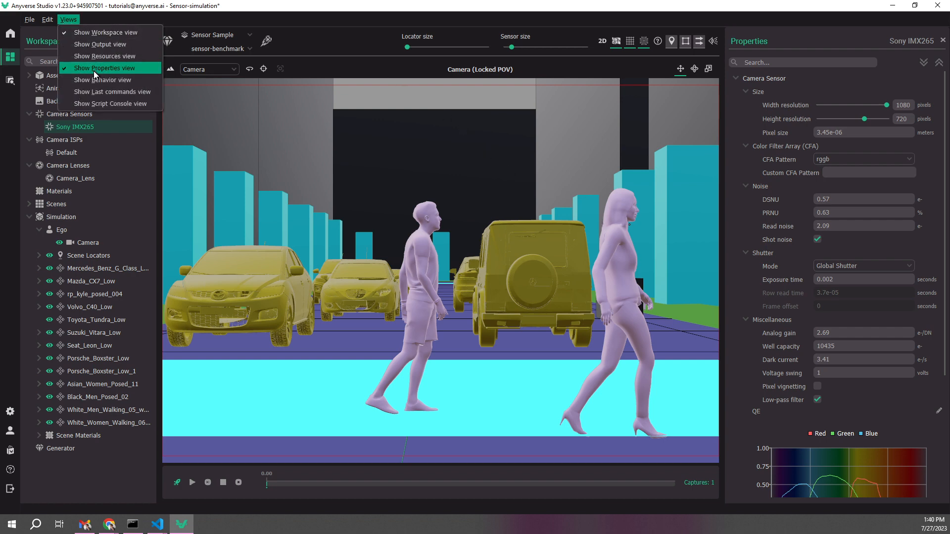
left_click(99, 56)
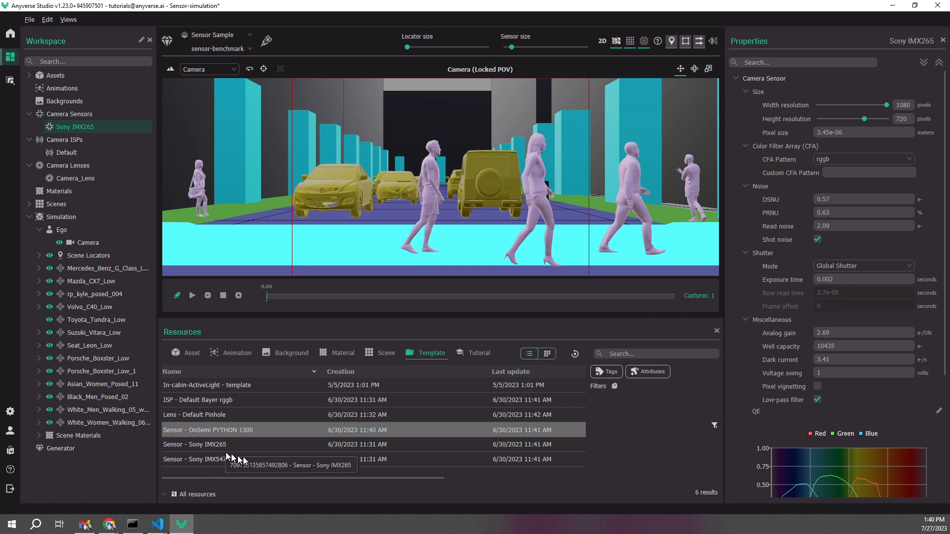
double_click(203, 432)
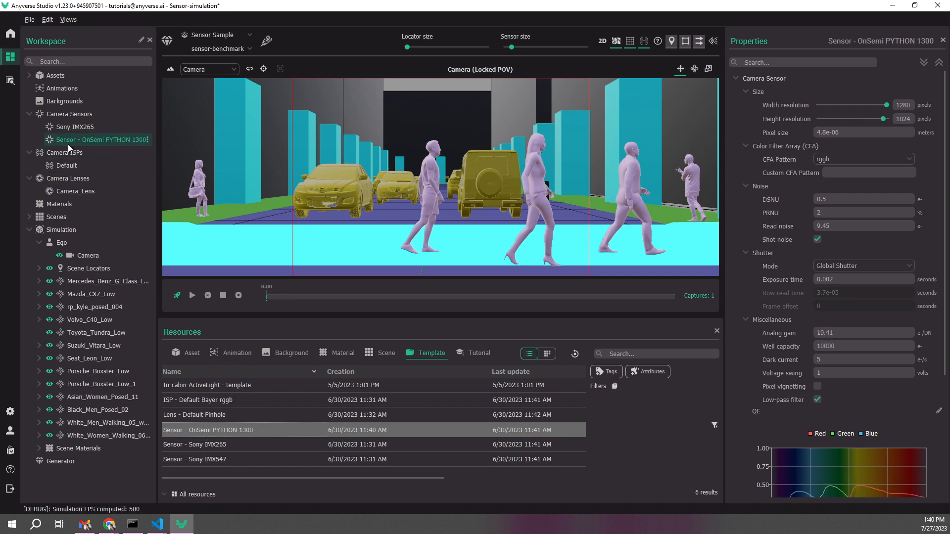
left_click(718, 331)
Examine the OnSemi PYTHON 1300 sensor's size, noise, shutter and miscellaneous parameters and its QE and cut-off filter graphs
scroll(781, 214, "down", 2)
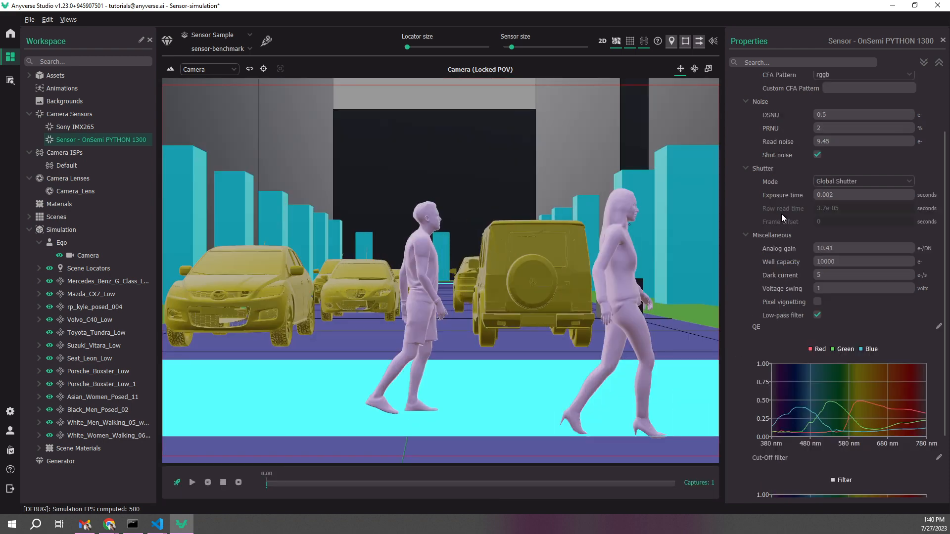
scroll(796, 287, "up", 2)
scroll(790, 269, "down", 2)
scroll(790, 268, "down", 2)
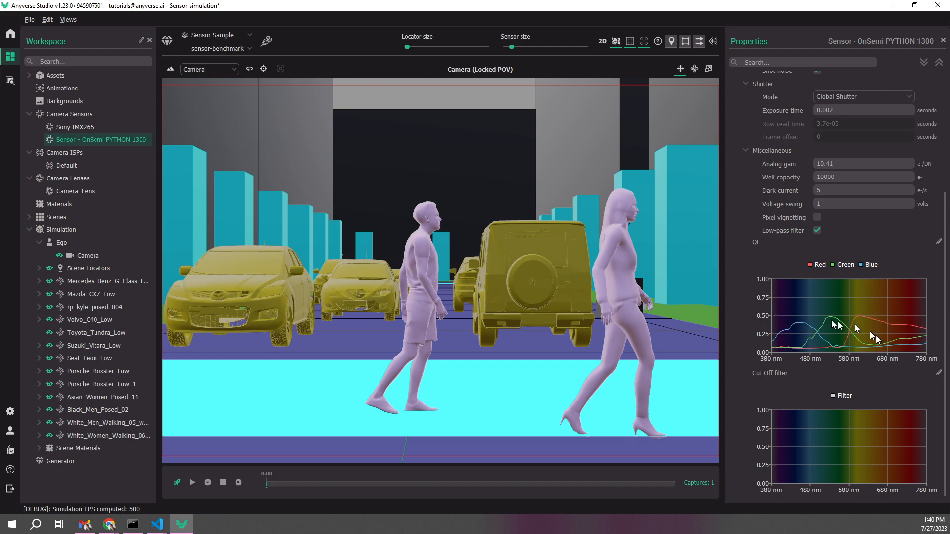
scroll(831, 321, "up", 3)
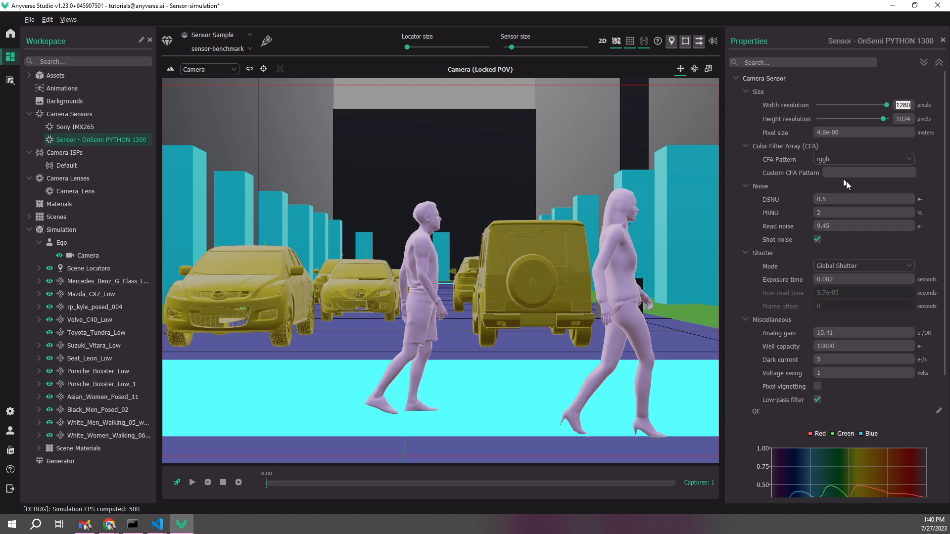
scroll(836, 230, "down", 2)
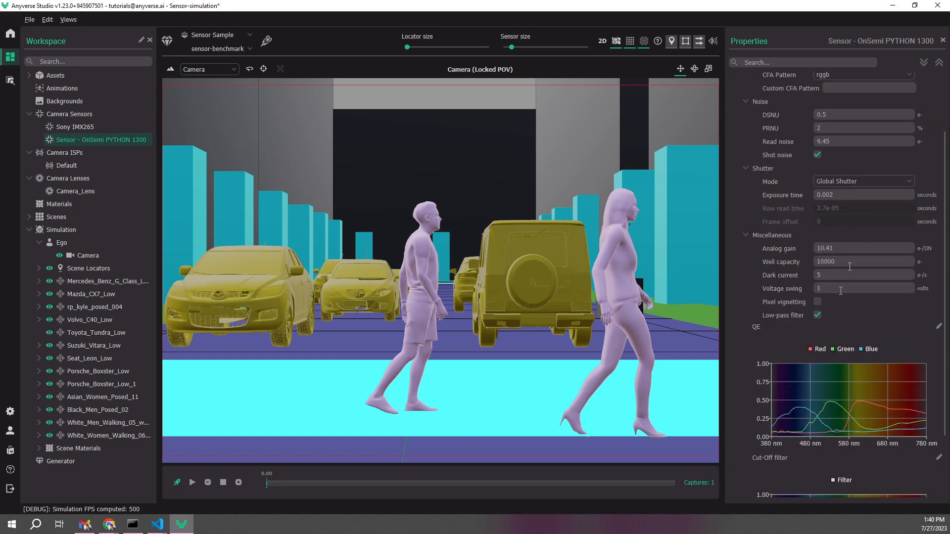
scroll(839, 311, "up", 2)
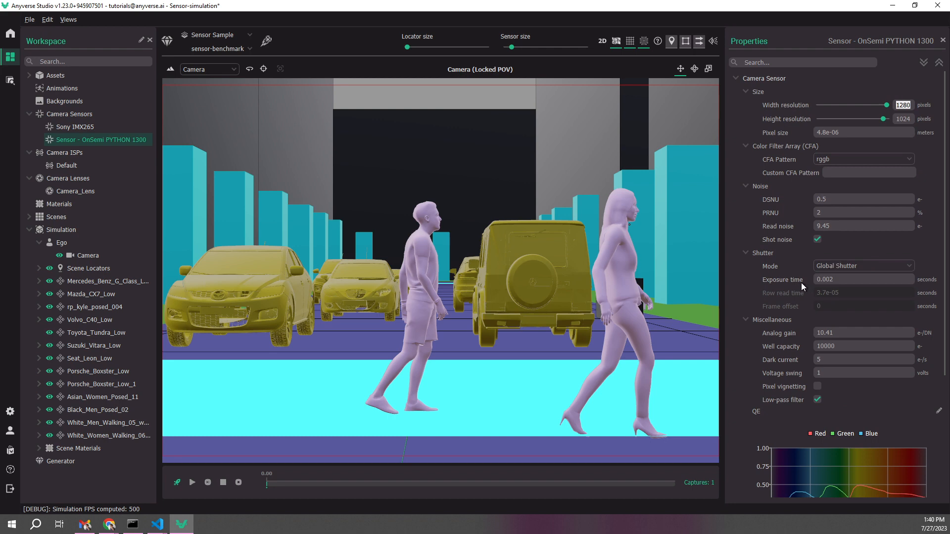
Assign the OnSemi PYTHON 1300 sensor to the Ego camera in place of its current sensor reference
left_click(85, 258)
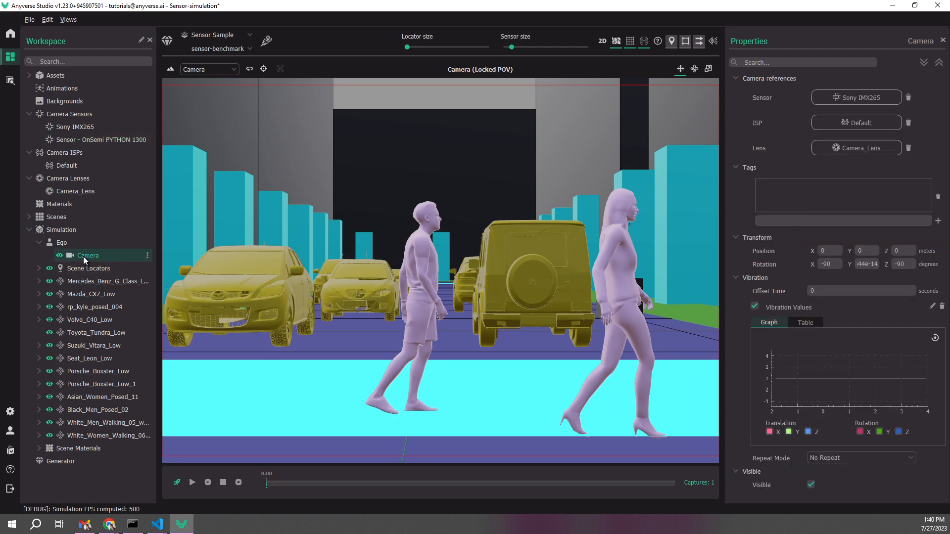
left_click(849, 100)
left_click(464, 242)
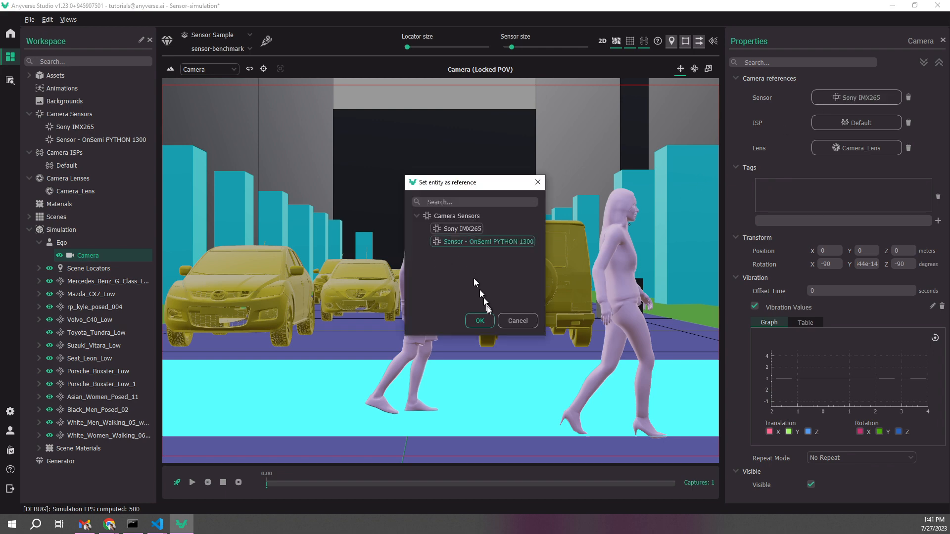
left_click(480, 321)
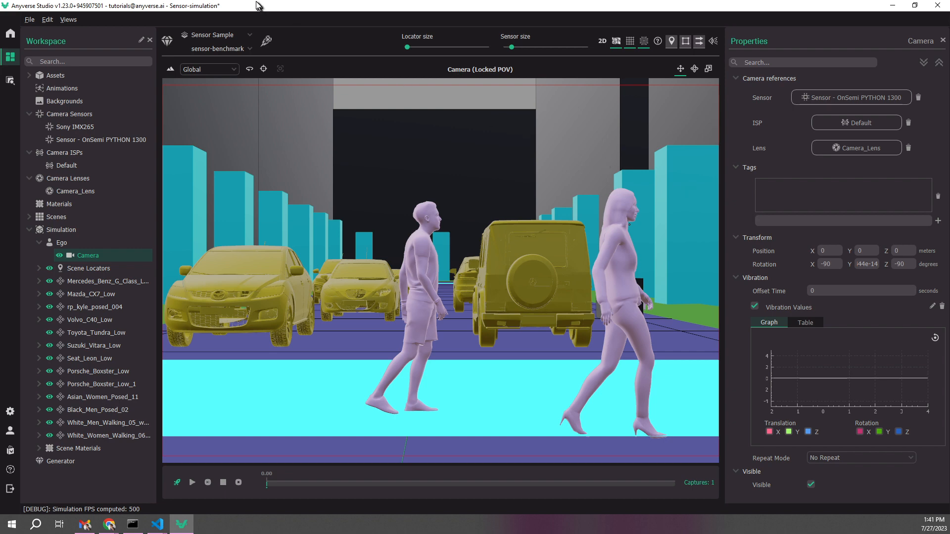
left_click(250, 34)
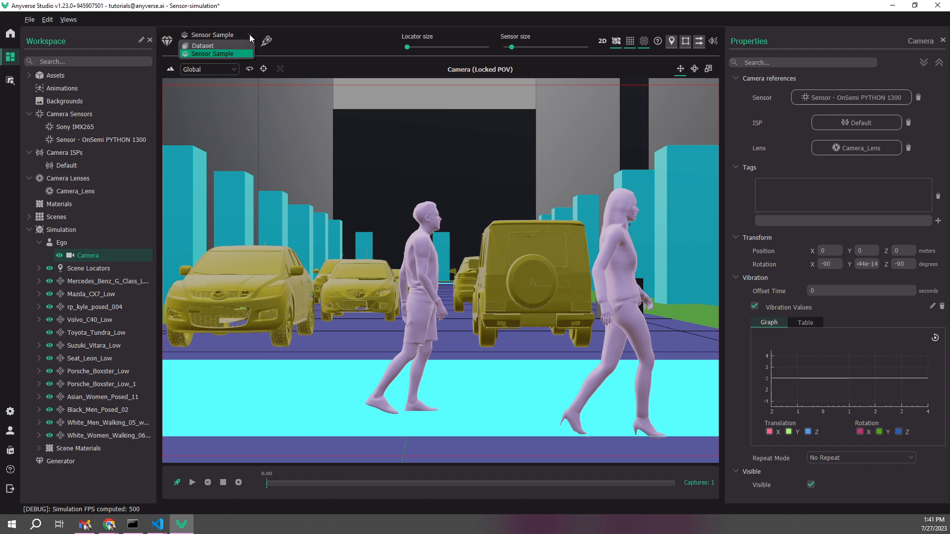
left_click(218, 54)
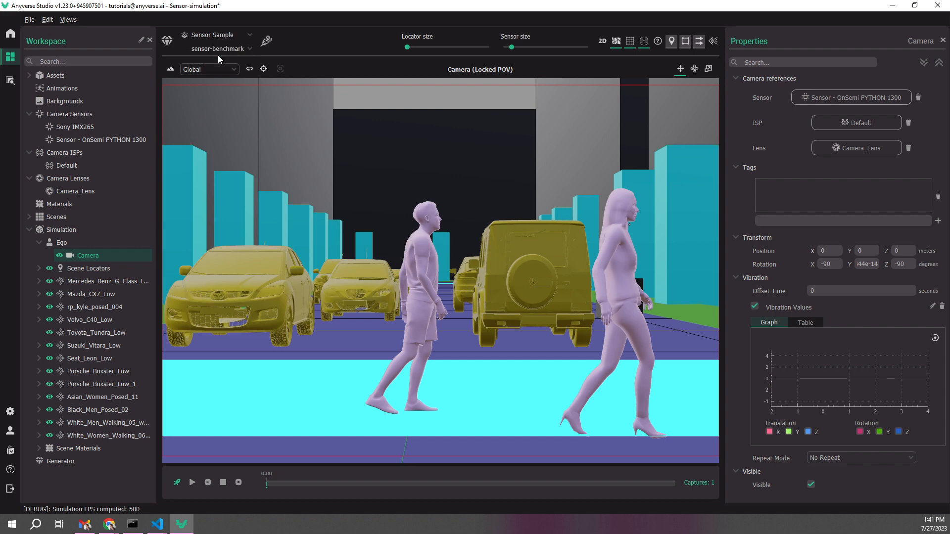
left_click(249, 49)
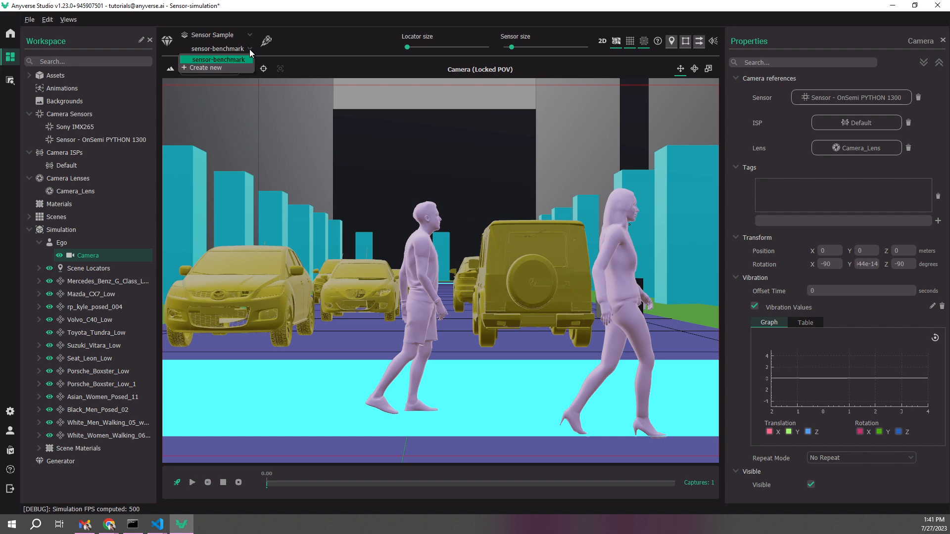
left_click(202, 67)
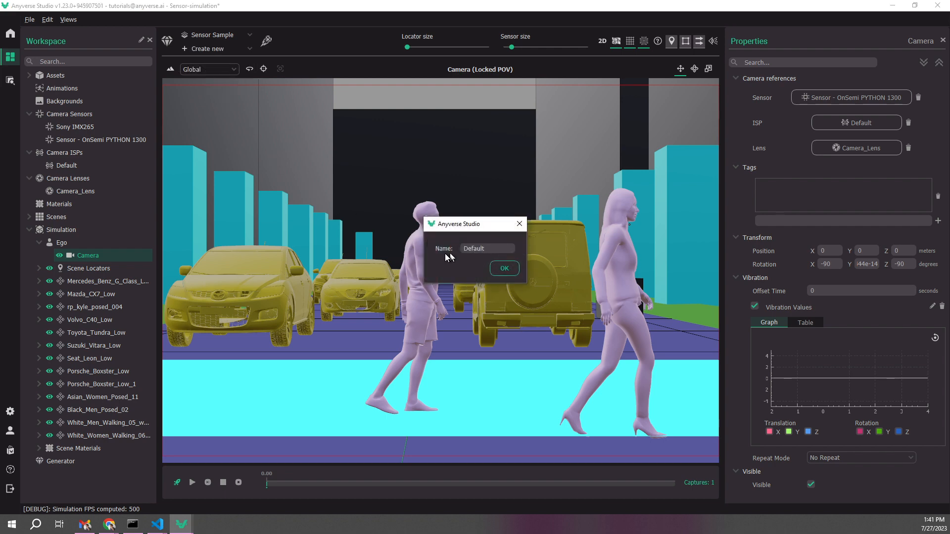
left_click(519, 225)
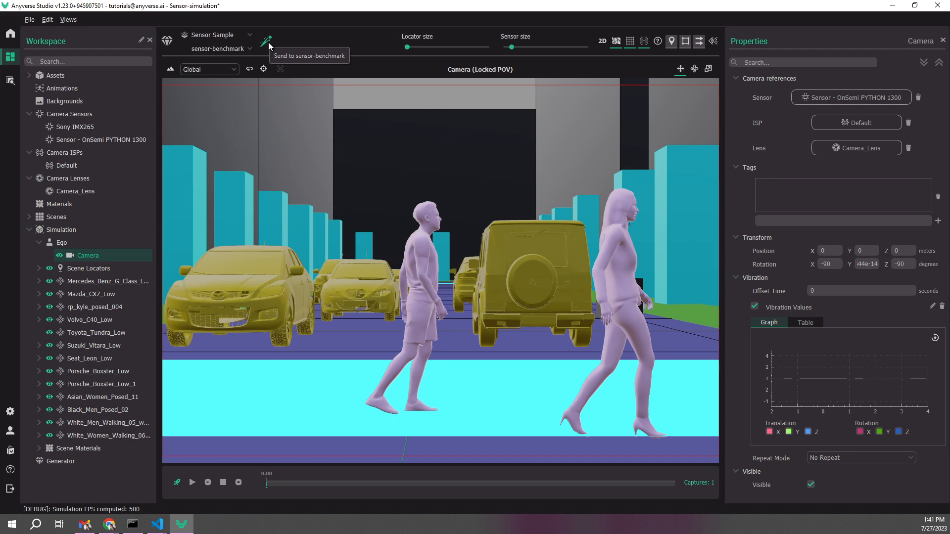
Review the Generator's sensor sample configuration and launch the synchronous batch OnSemi-Python-1300 to sensor-benchmark, opening it in datasets
left_click(67, 462)
scroll(738, 213, "down", 15)
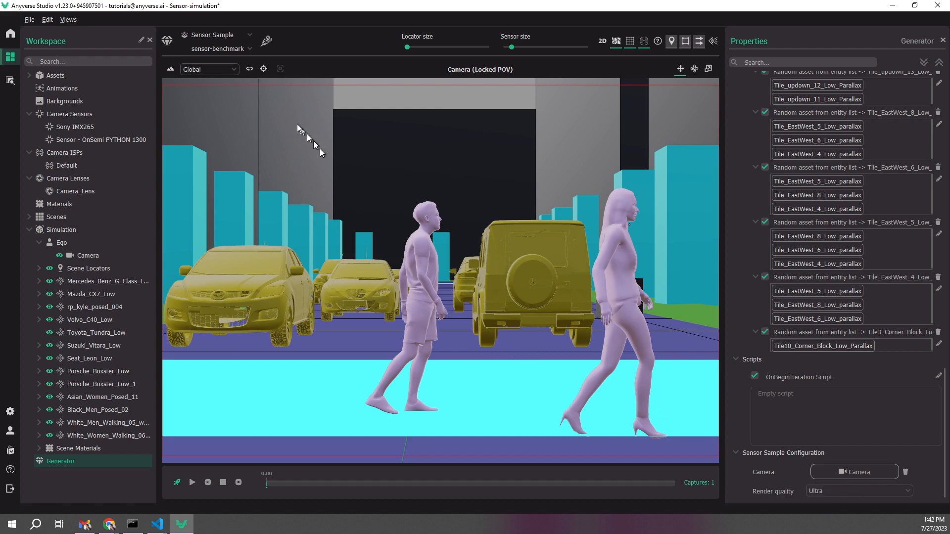
left_click(267, 40)
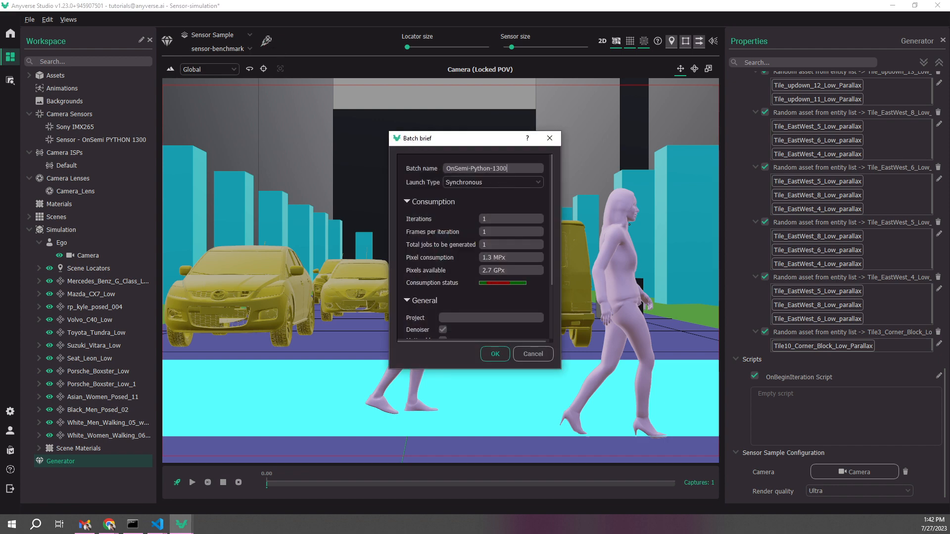
left_click_drag(510, 169, 444, 167)
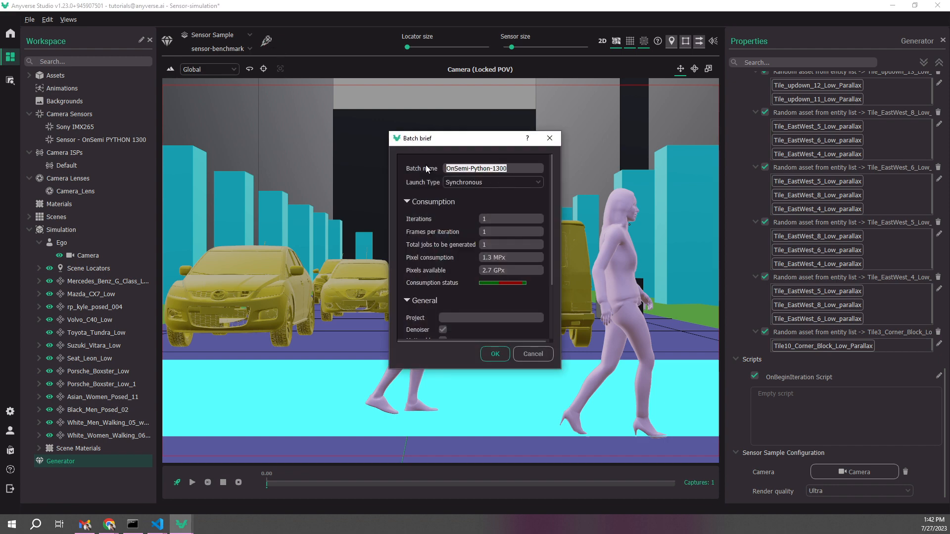
left_click(515, 169)
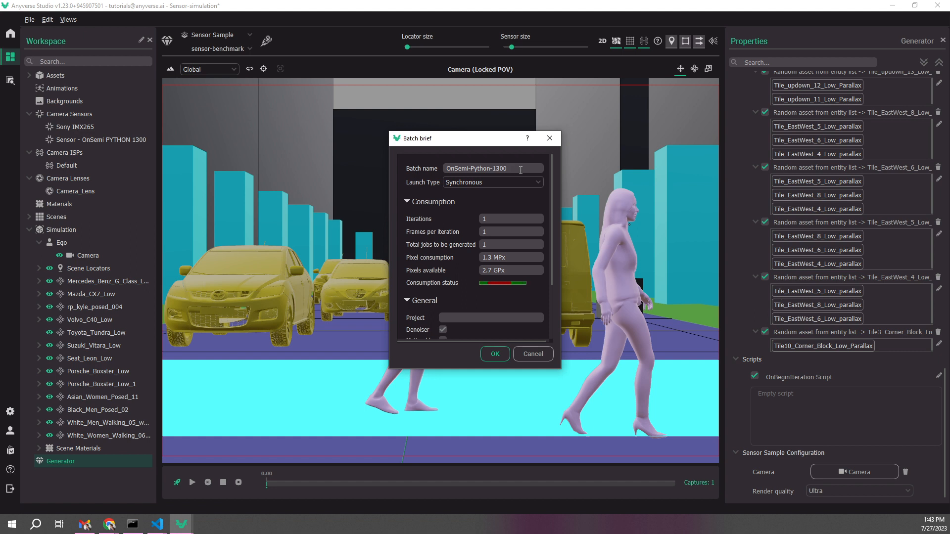
left_click(494, 355)
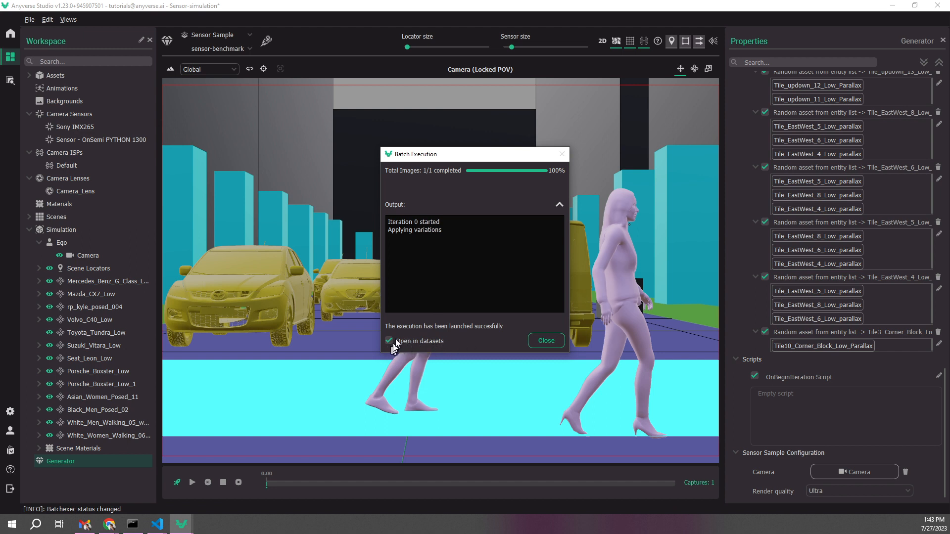
left_click(545, 339)
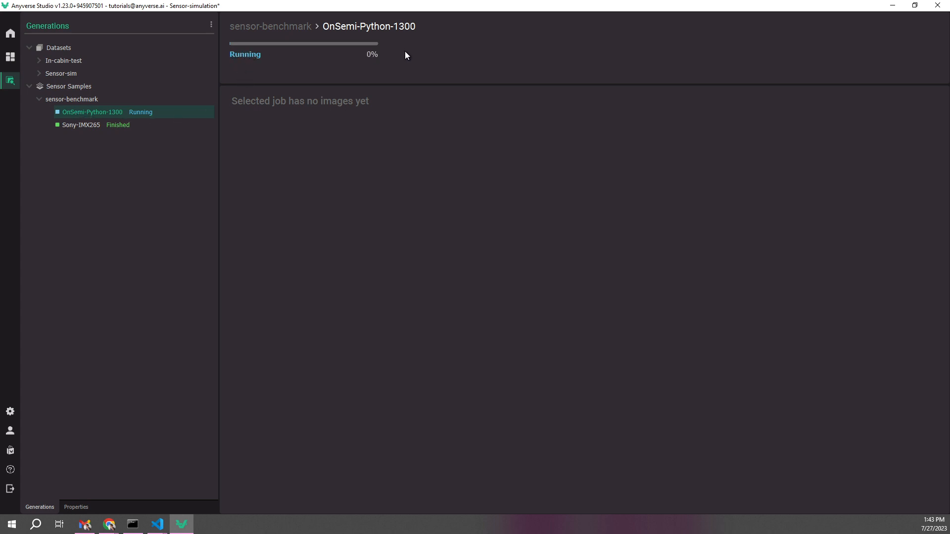
Check the running job's progress, open the finished Sony-IMX265 sample, and examine its sensor parameters, QE and cut-off graphs and ISP content
mouse_move(378, 45)
mouse_move(291, 48)
left_click(84, 125)
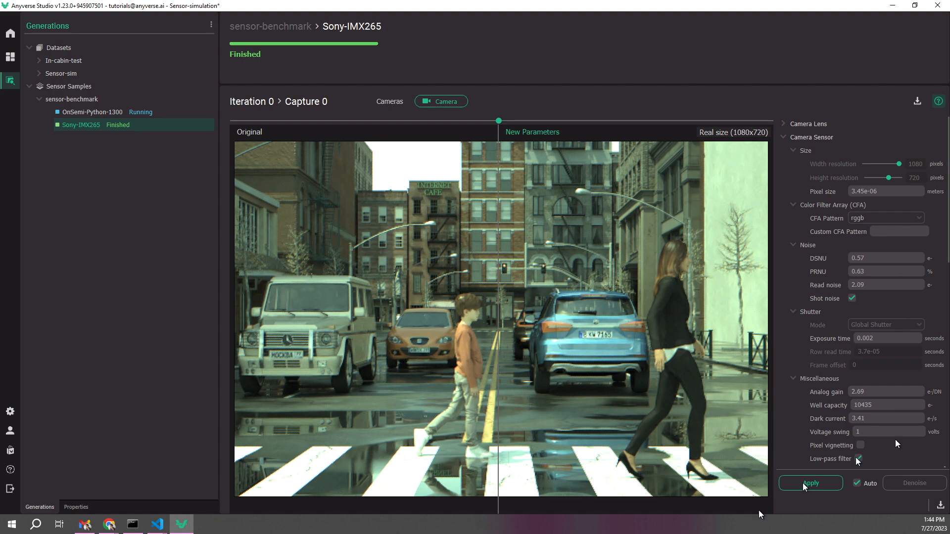
scroll(808, 276, "down", 10)
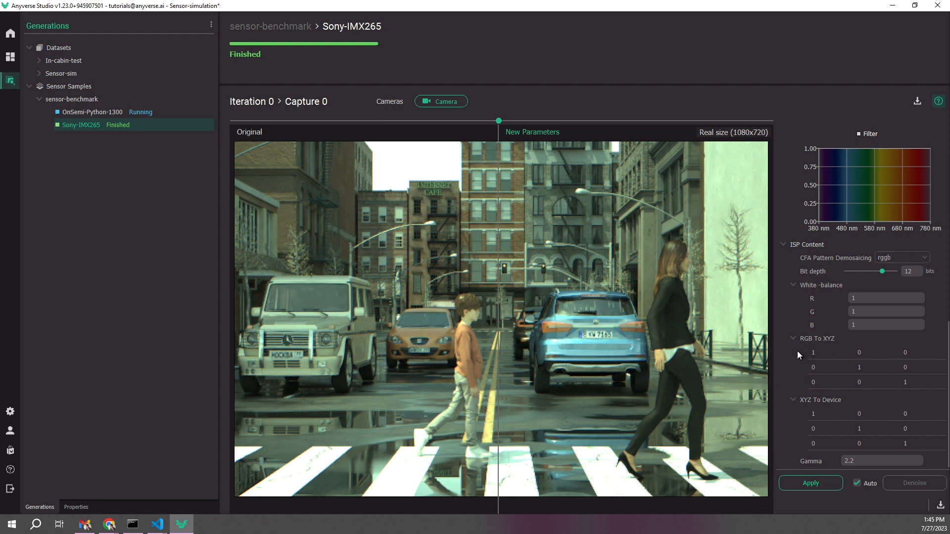
scroll(793, 337, "up", 3)
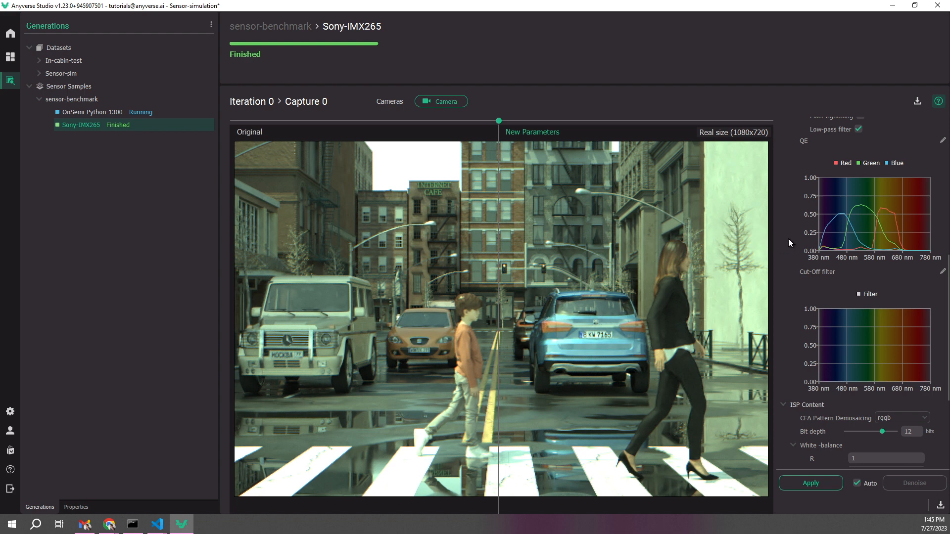
scroll(788, 239, "down", 3)
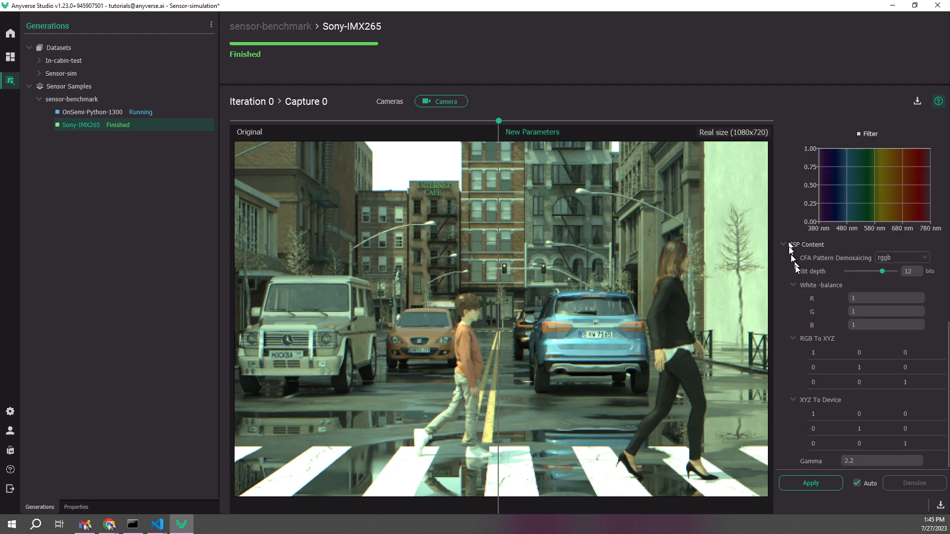
Set the Sony-IMX265 white balance to R 1.1 and B 1.3, apply it, and compare the new image with the original
left_click(852, 322)
type(".3")
left_click(857, 484)
left_click(857, 484)
left_click(810, 483)
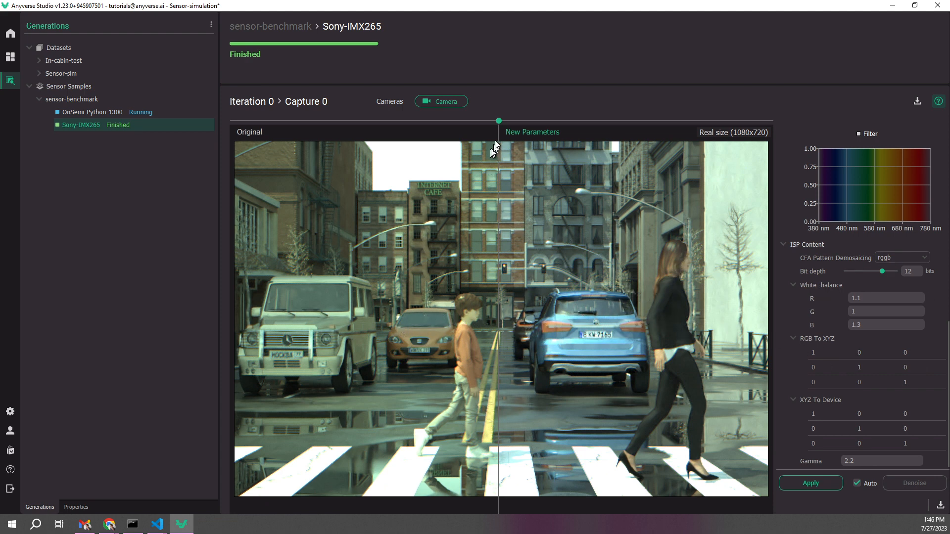
left_click_drag(499, 123, 237, 198)
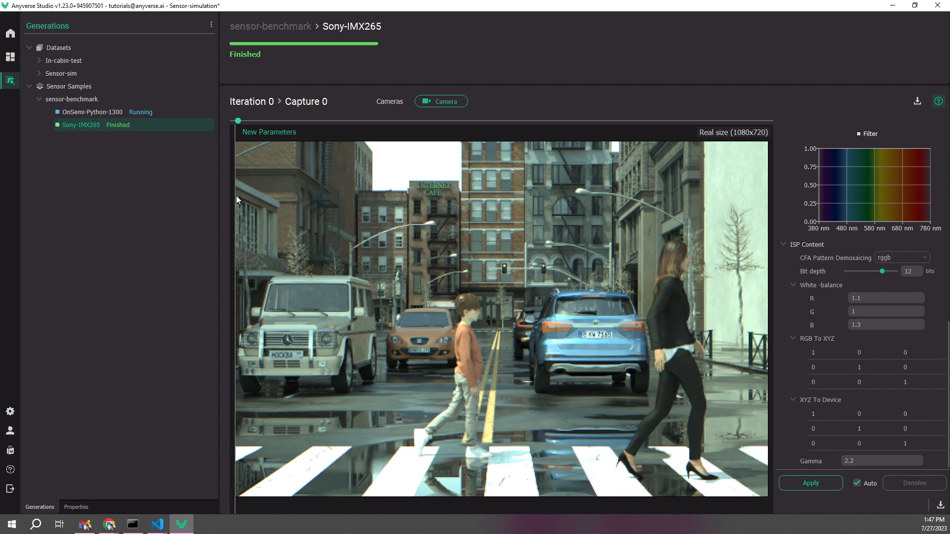
left_click_drag(236, 195, 516, 209)
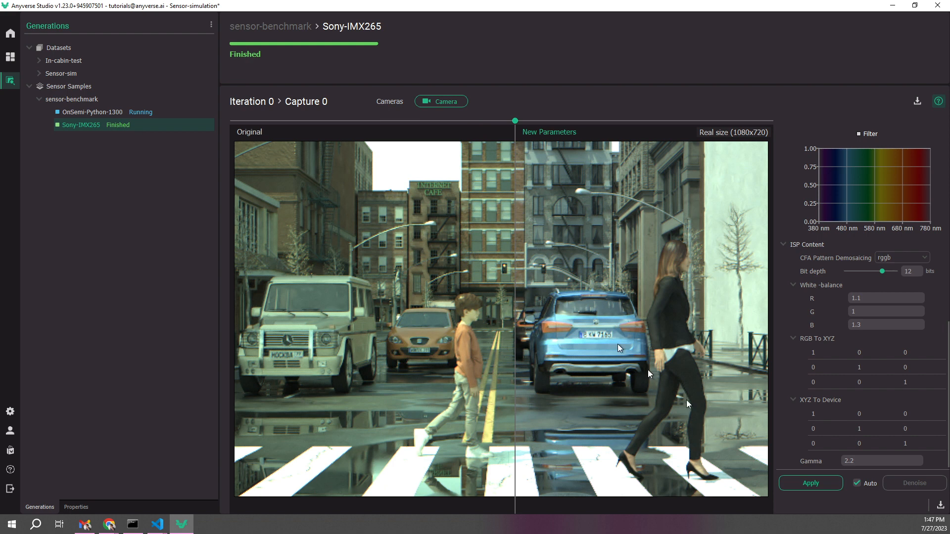
Set the ISP gamma to 1.8, apply it, and compare the new image with the original
double_click(851, 460)
type("1.8")
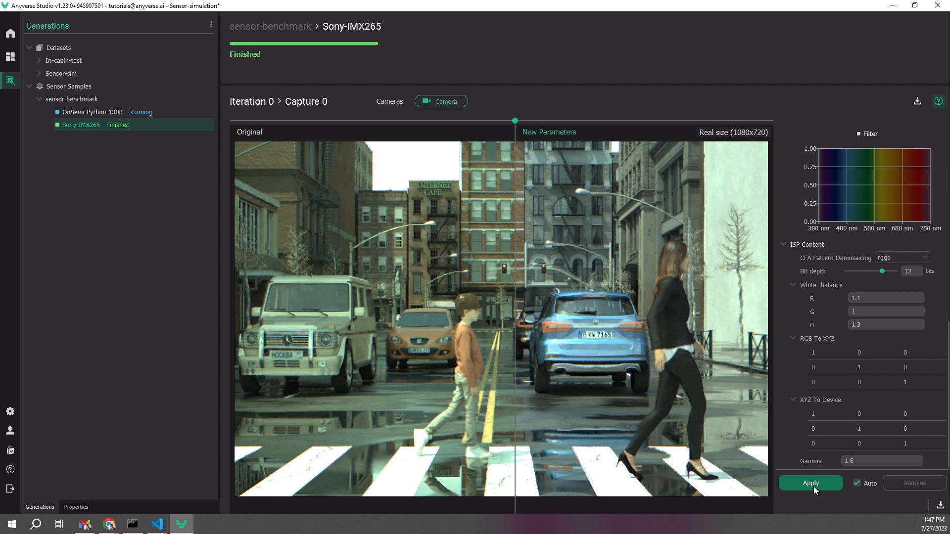
left_click(814, 487)
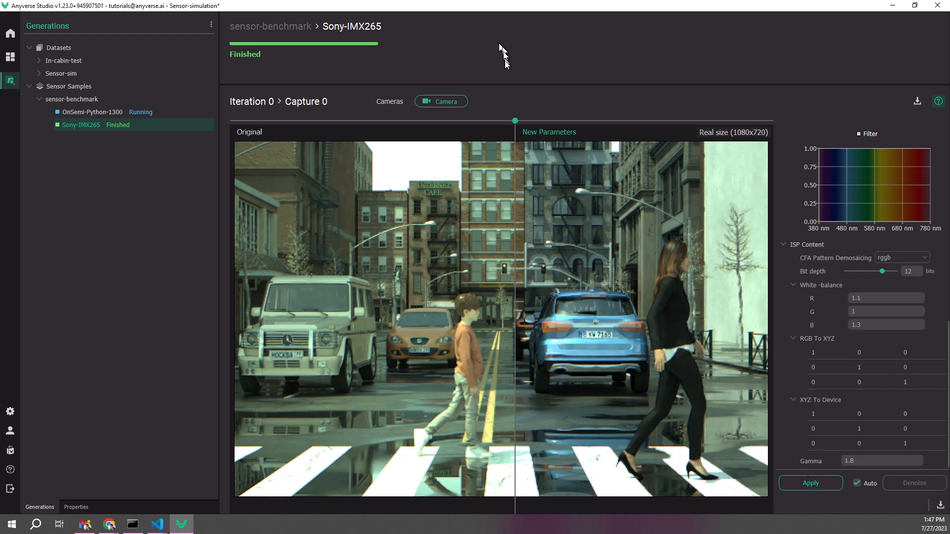
left_click_drag(516, 120, 723, 154)
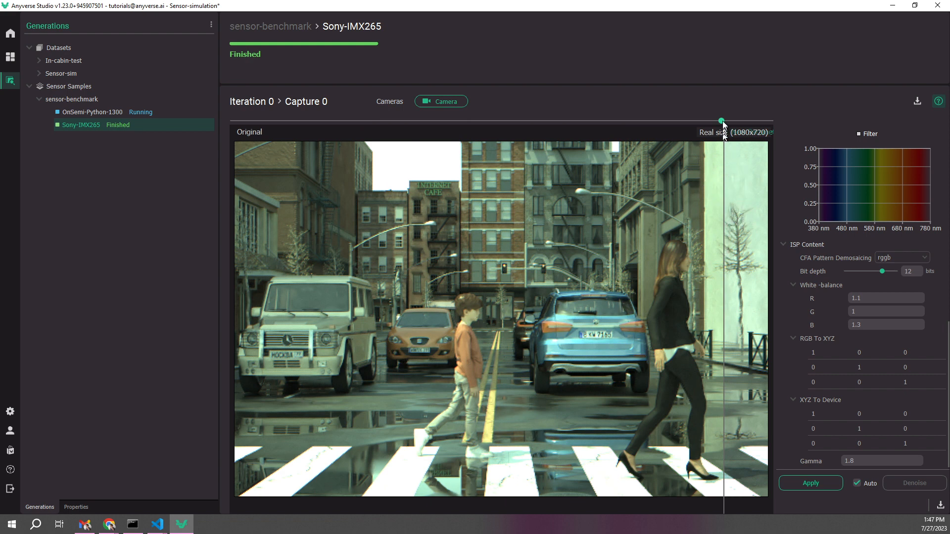
left_click_drag(722, 130, 499, 209)
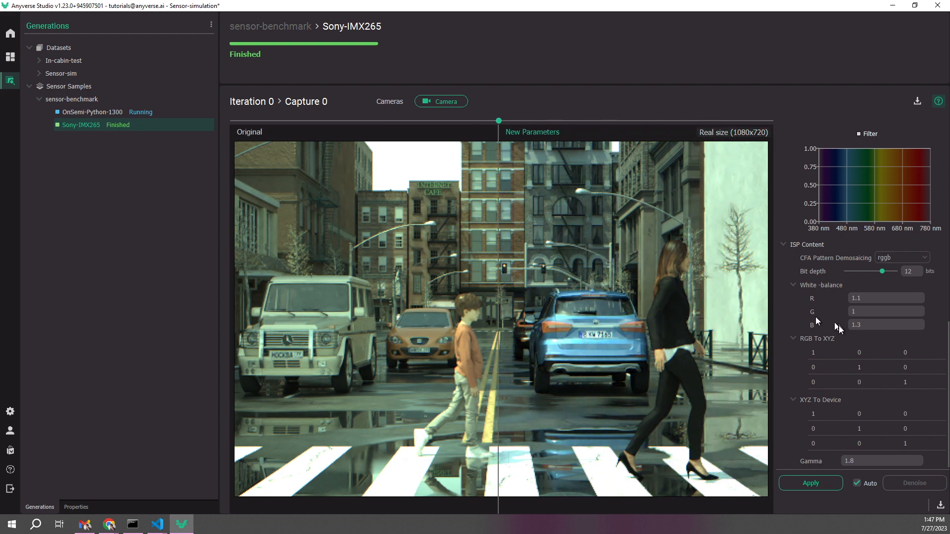
Raise the white balance blue value to 1.5, apply it, and compare the new image with the original
left_click(862, 325)
key("BackSpace")
type("5")
left_click(810, 483)
left_click_drag(499, 121, 491, 241)
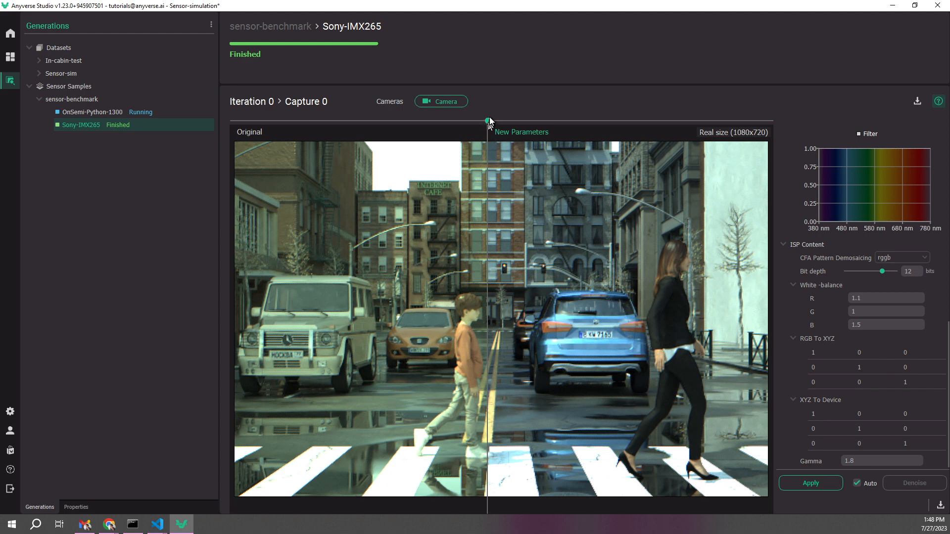
left_click_drag(488, 122, 505, 122)
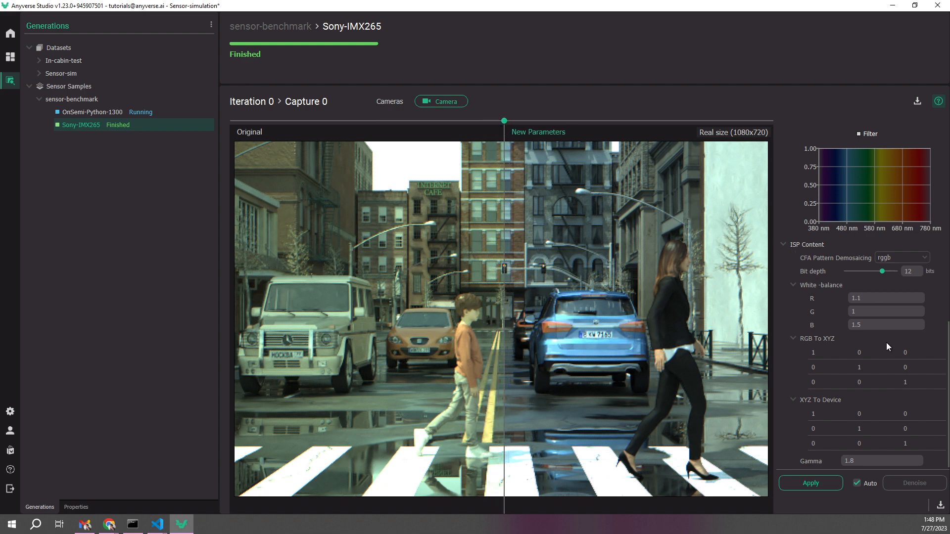
Restore the white balance R and B values to 1 and gamma to 2.2, apply them, and recentre the comparison divider
left_click(862, 298)
left_click(872, 325)
key("BackSpace")
key("BackSpace")
left_click_drag(872, 462, 822, 462)
type("2.2")
left_click(818, 485)
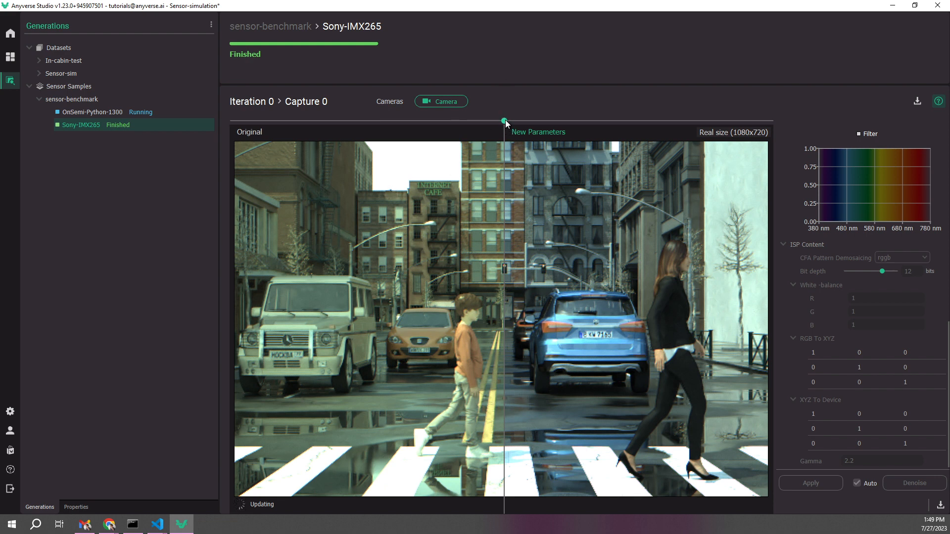
left_click_drag(504, 121, 499, 121)
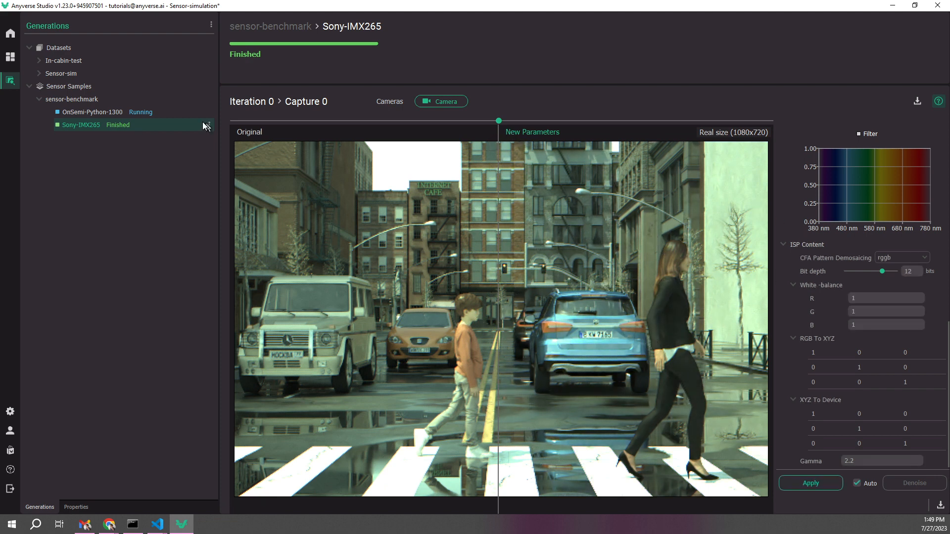
Check the OnSemi-Python-1300 job's progress, reopen the Sony-IMX265 sample, and apply an analog gain of 0.03 to it
left_click(96, 113)
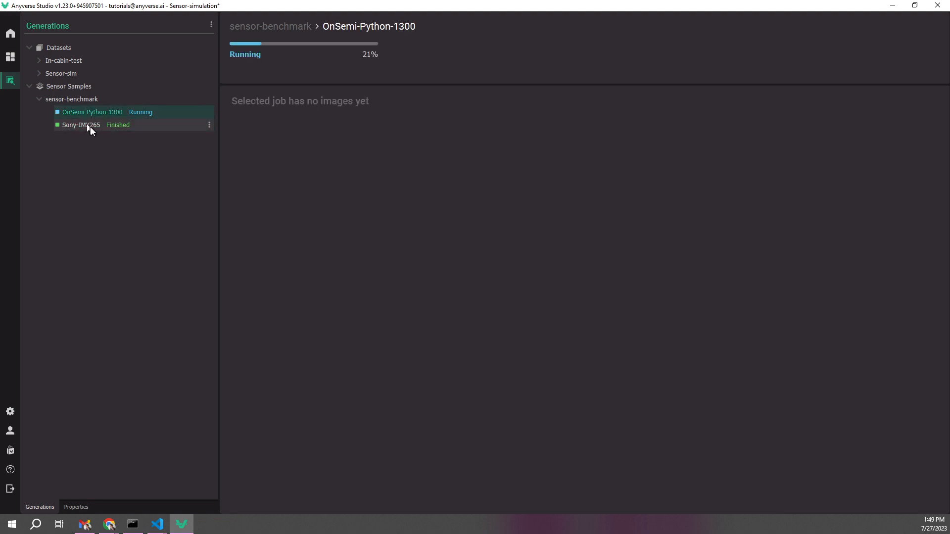
left_click(91, 129)
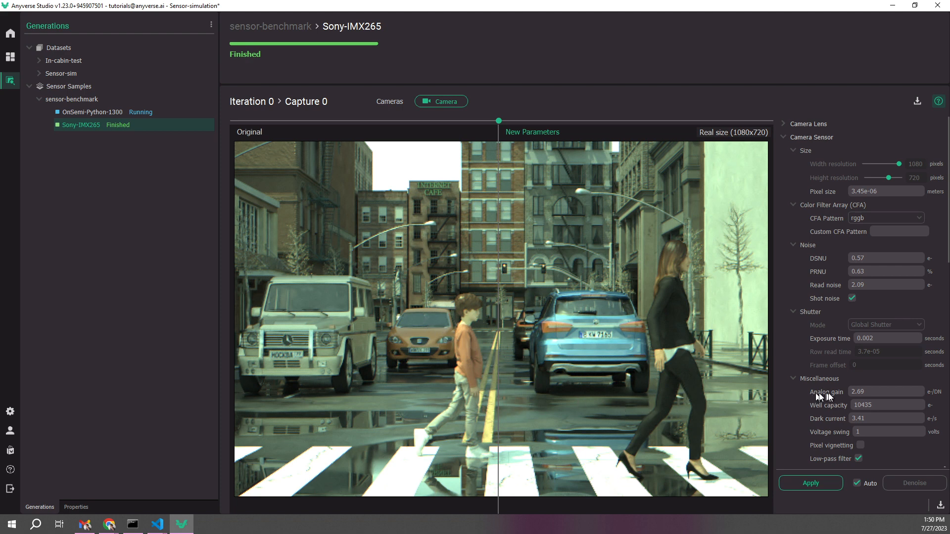
left_click_drag(865, 392, 852, 392)
left_click(871, 339)
left_click_drag(852, 392, 864, 392)
type("0.03")
left_click(812, 482)
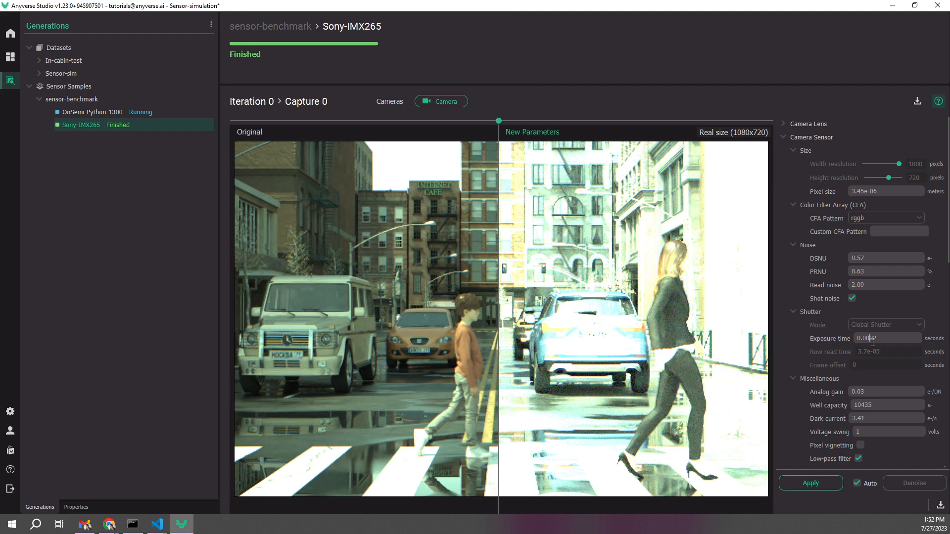
Set the exposure time to 2e-05 seconds, apply it, and compare the image noise with the original up close
type("05")
left_click(812, 483)
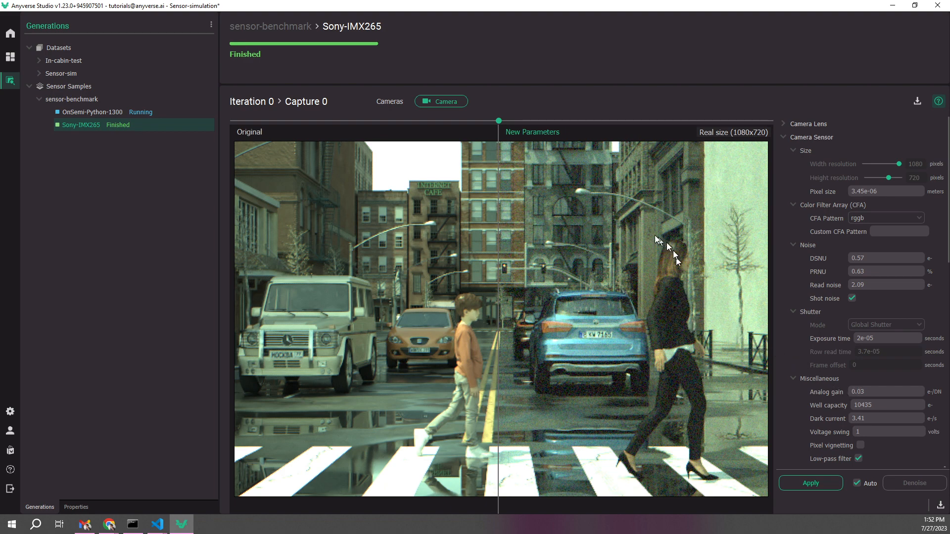
scroll(667, 324, "up", 3)
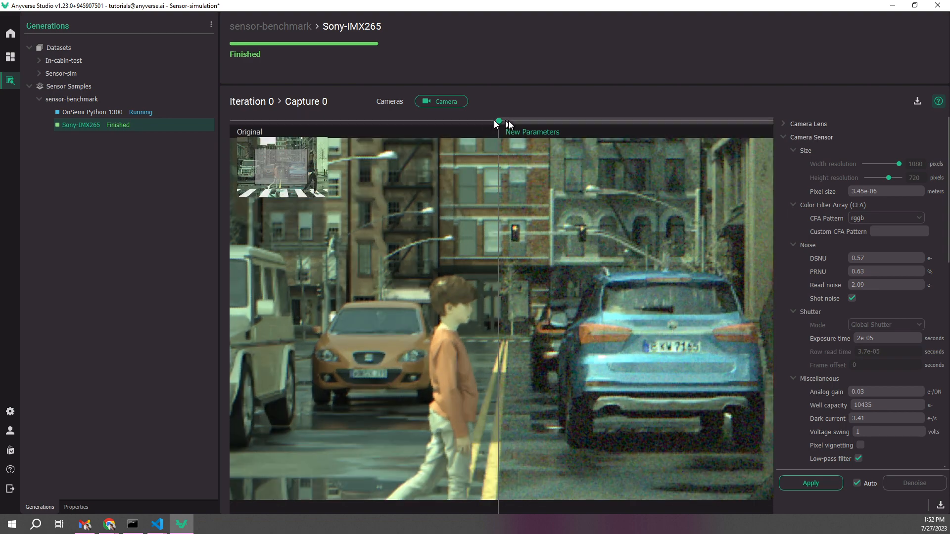
left_click_drag(499, 121, 491, 160)
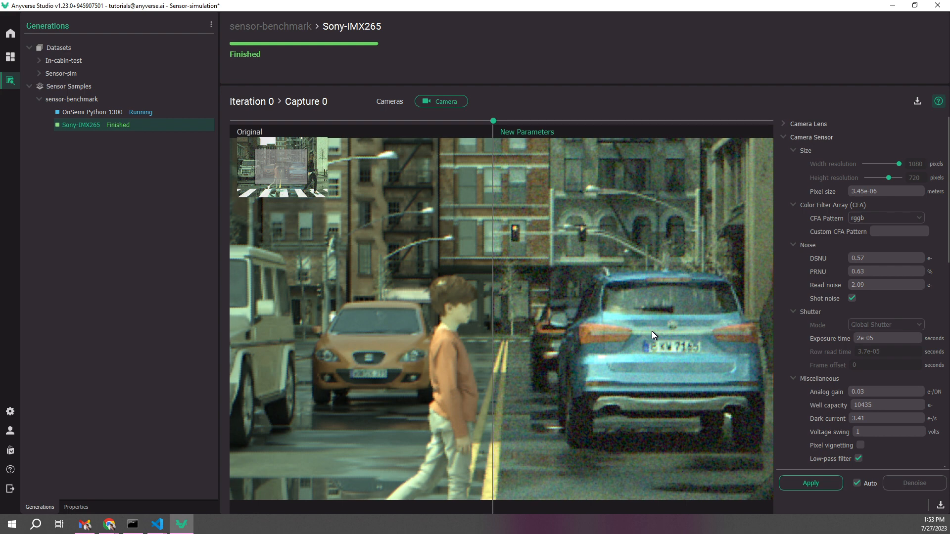
scroll(651, 331, "down", 5)
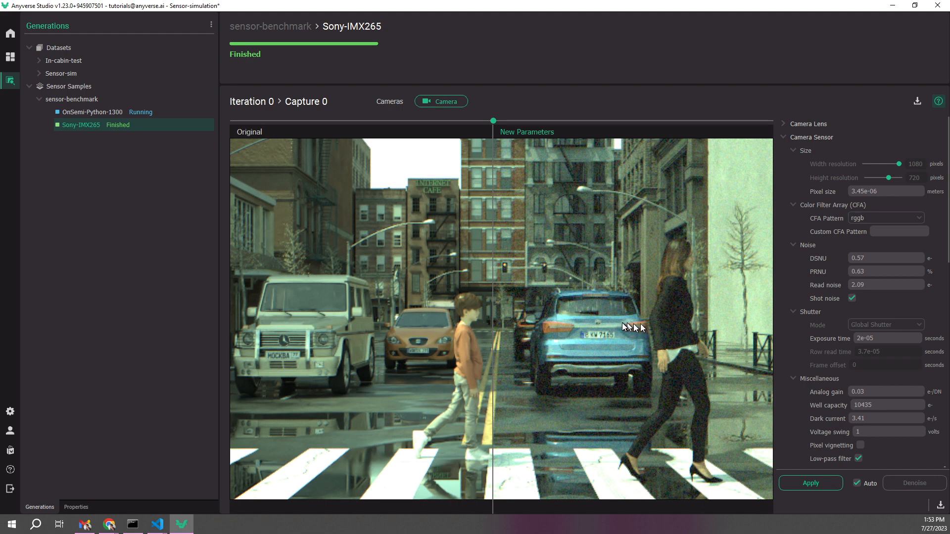
Return the image to real size, check the OnSemi-Python-1300 job's progress, and reopen the Sony-IMX265 sample with its original parameters
double_click(583, 296)
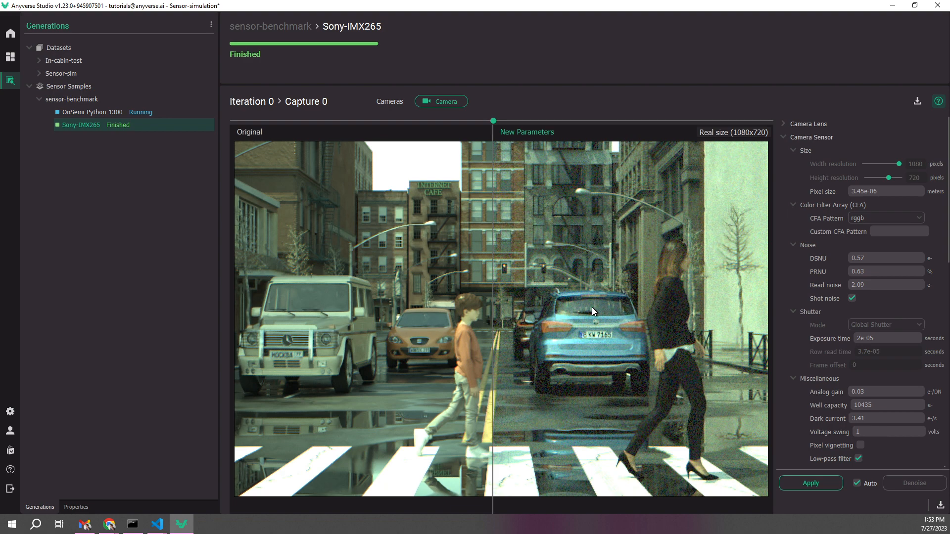
left_click(96, 114)
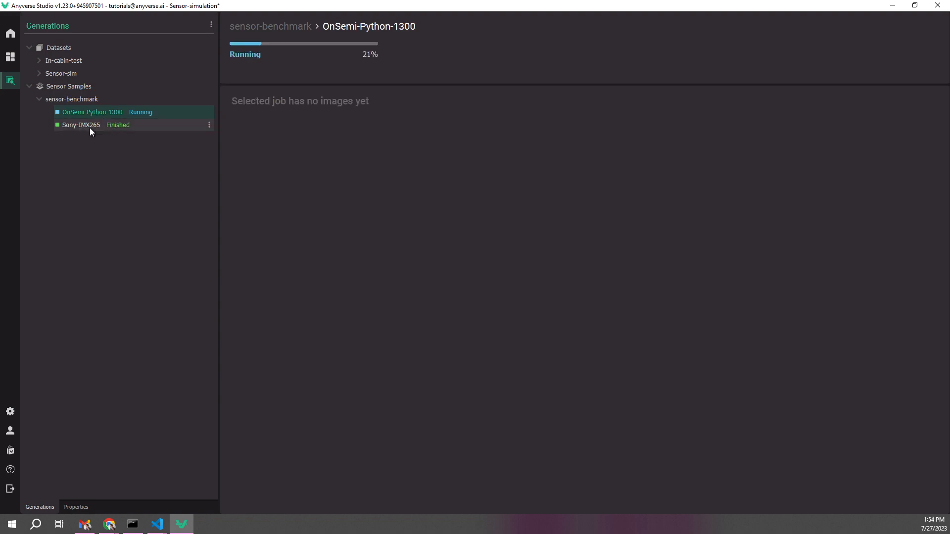
left_click(90, 126)
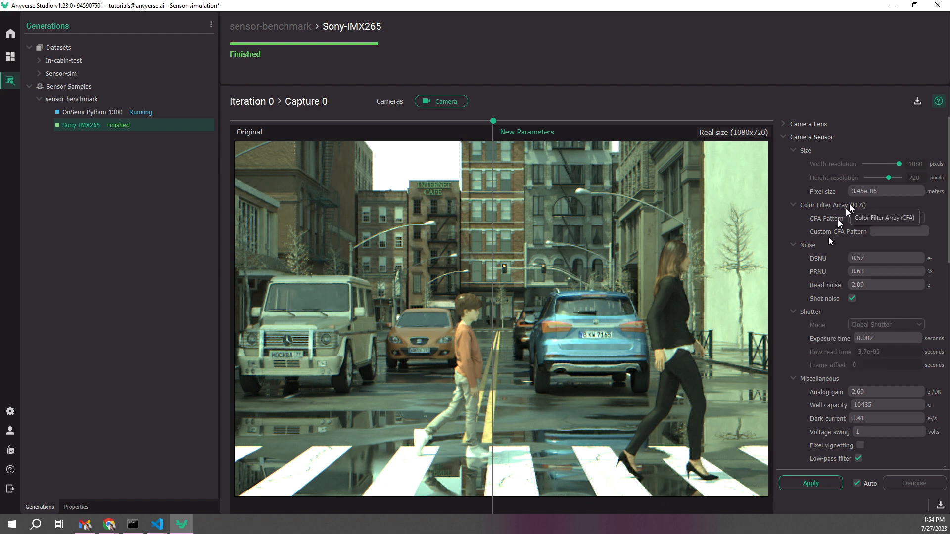
Set the Sony-IMX265 sample's pixel size to 4.8e-06 meters, PRNU to 2 % and read noise to 9.43 e-
left_click_drag(851, 191, 864, 191)
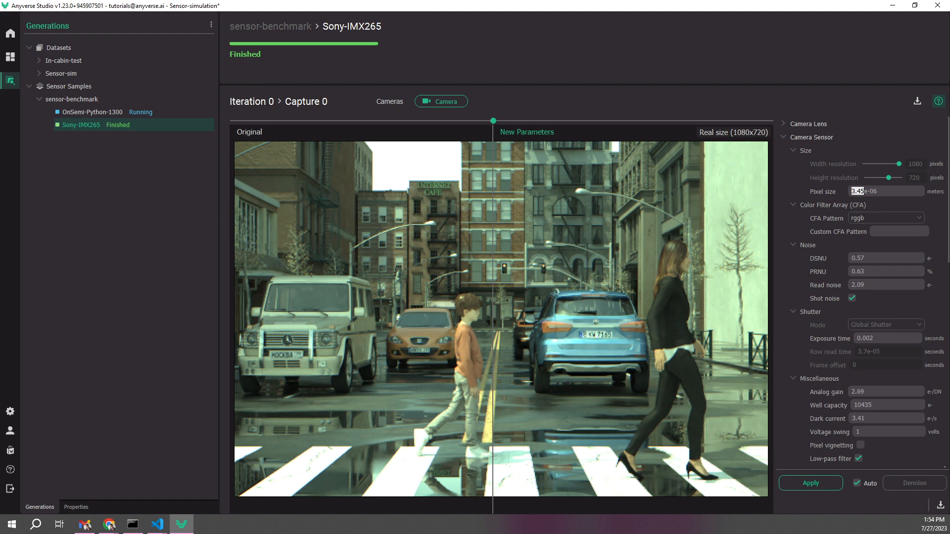
type("4.8")
key("BackSpace")
left_click_drag(872, 271, 843, 272)
type("2")
left_click_drag(867, 285, 847, 286)
Set the sensor's analog gain to 10.41 e-/DN, well capacity to 10000 e- and dark current to 5 e-/s
scroll(799, 286, "down", 3)
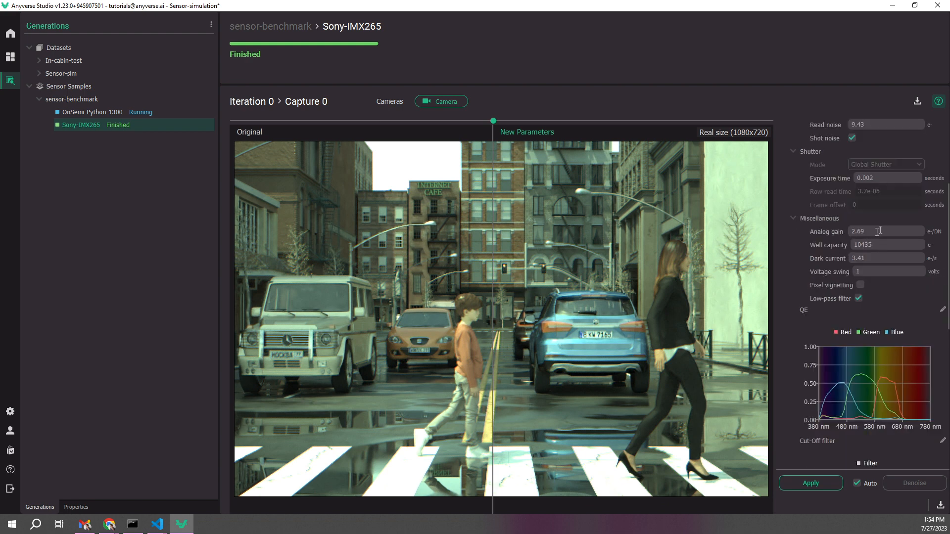
left_click(882, 231)
left_click_drag(881, 231, 847, 231)
type("10.41")
left_click_drag(858, 247, 879, 247)
type("10000")
left_click_drag(891, 258, 841, 258)
Replace the sensor's QE curves with those from onsemi_PYTHON-1300-qe.csv and review the sensor settings
left_click(942, 311)
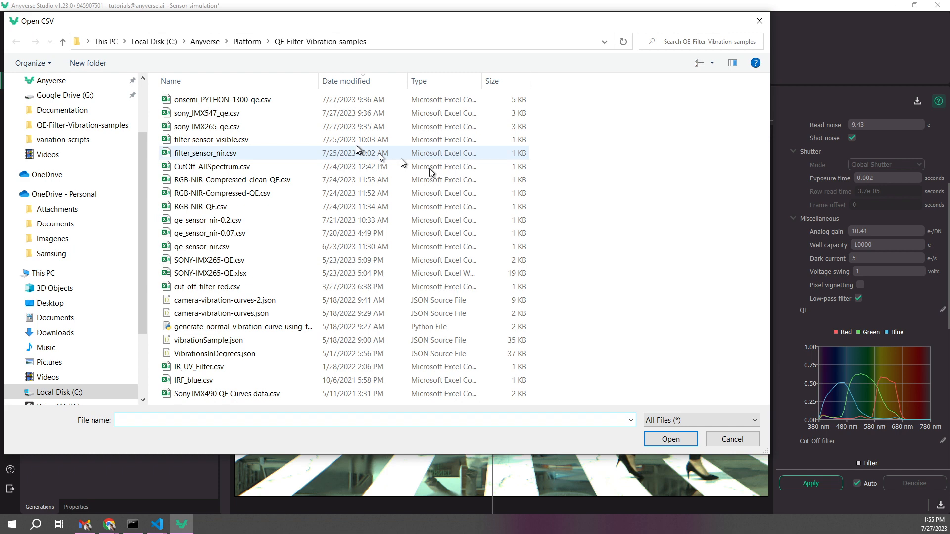
double_click(255, 101)
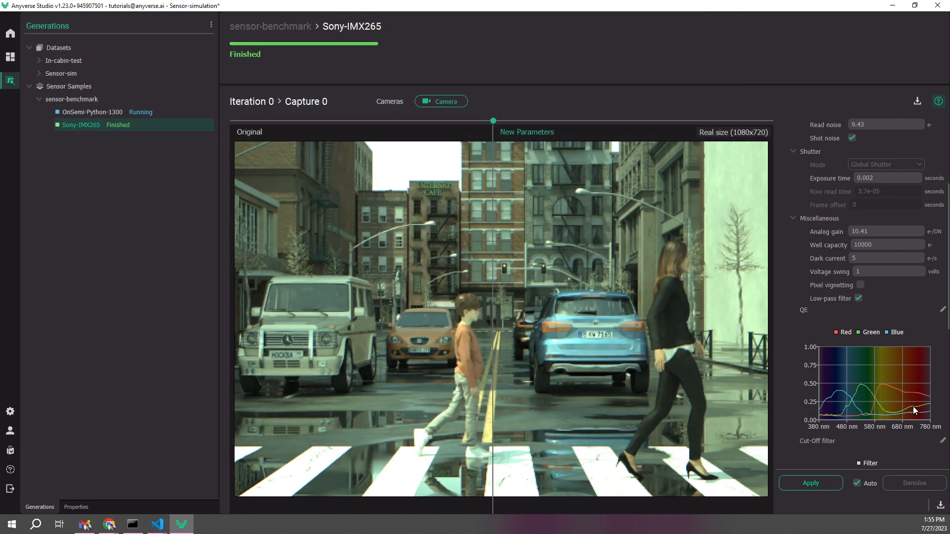
scroll(844, 314, "down", 3)
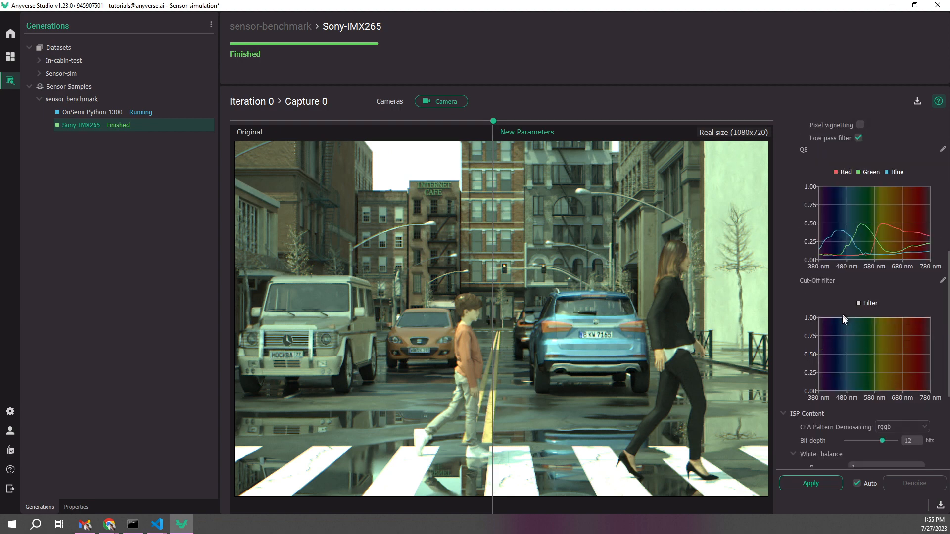
scroll(800, 203, "up", 3)
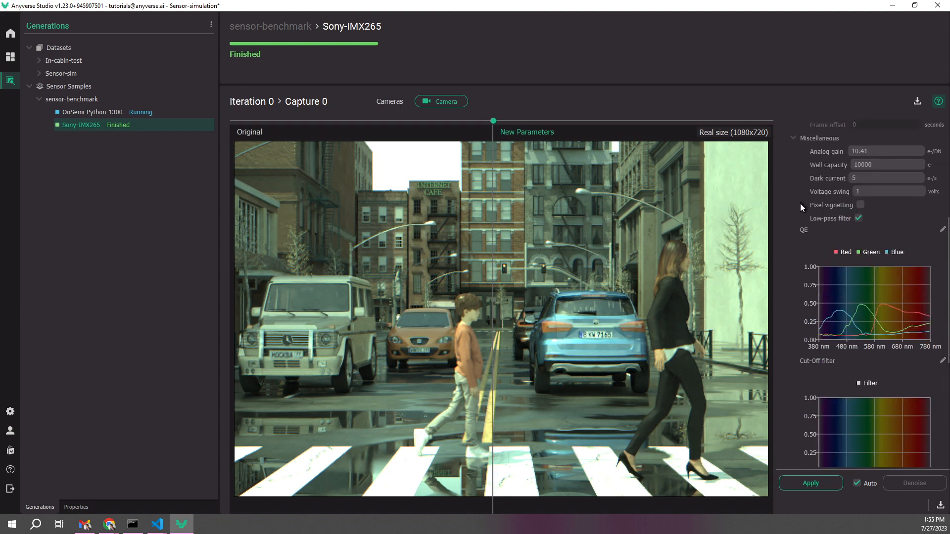
scroll(800, 204, "down", 3)
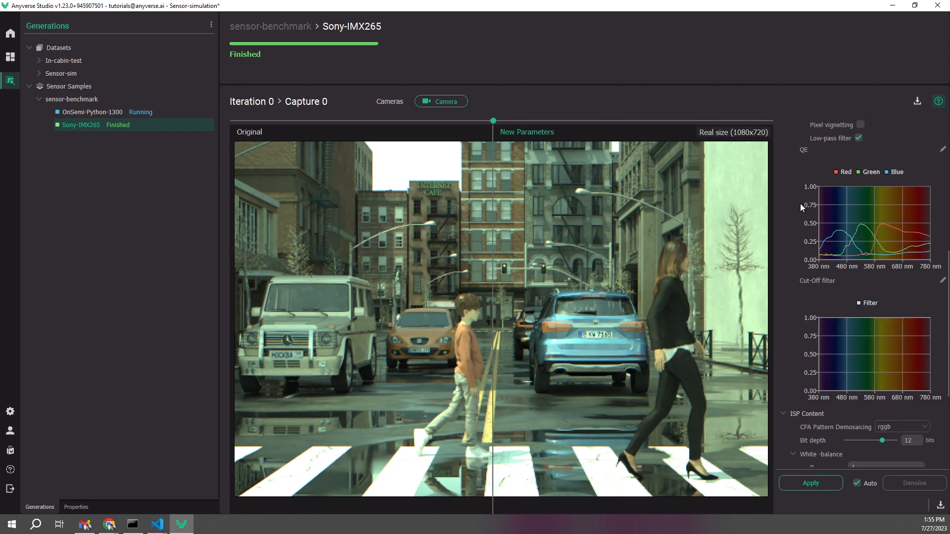
Apply the new sensor parameters and compare the resulting image with the original using the comparison divider
left_click(809, 485)
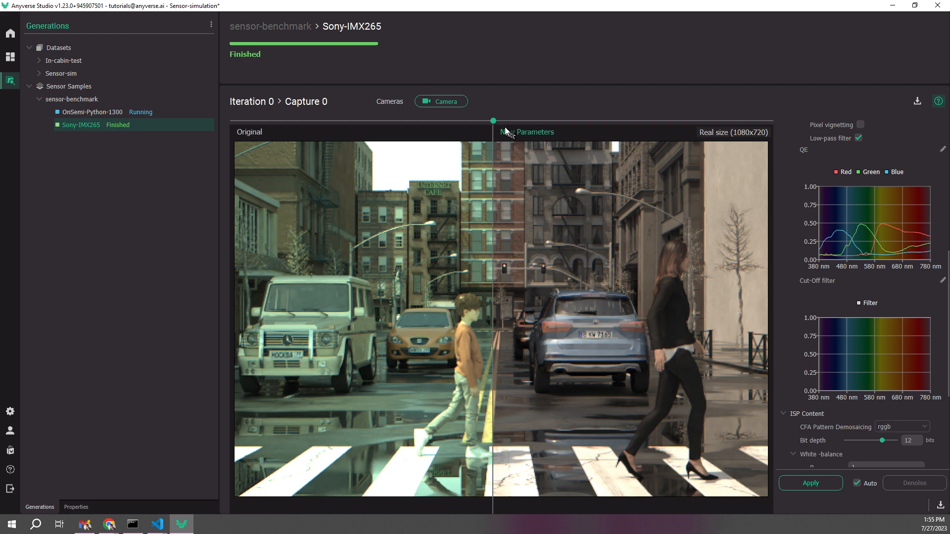
left_click_drag(495, 121, 494, 145)
left_click_drag(493, 121, 502, 155)
Set the white balance G to 1.2 and B to 1.5, apply them, and compare the image with the original
scroll(794, 245, "down", 3)
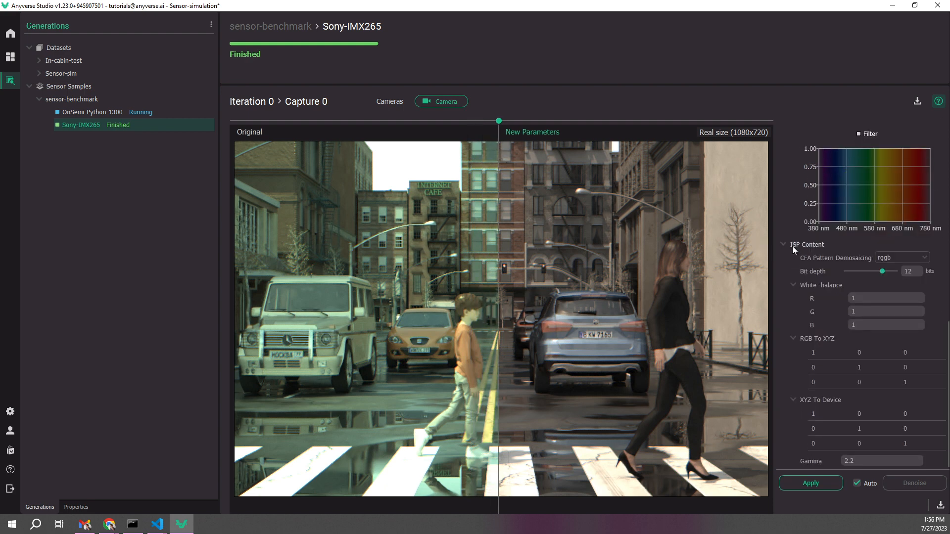
left_click(864, 298)
type("5")
left_click(867, 313)
type(".2")
left_click(813, 482)
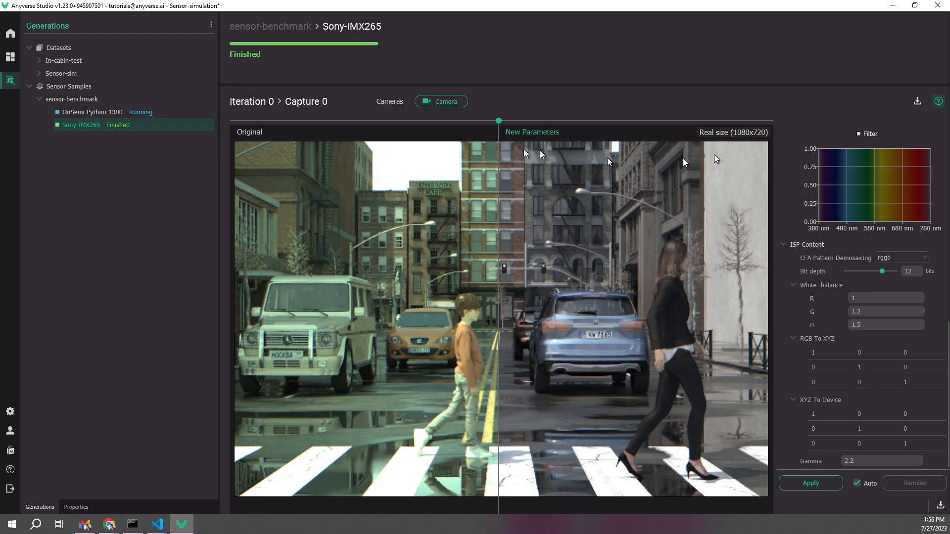
left_click_drag(499, 120, 508, 197)
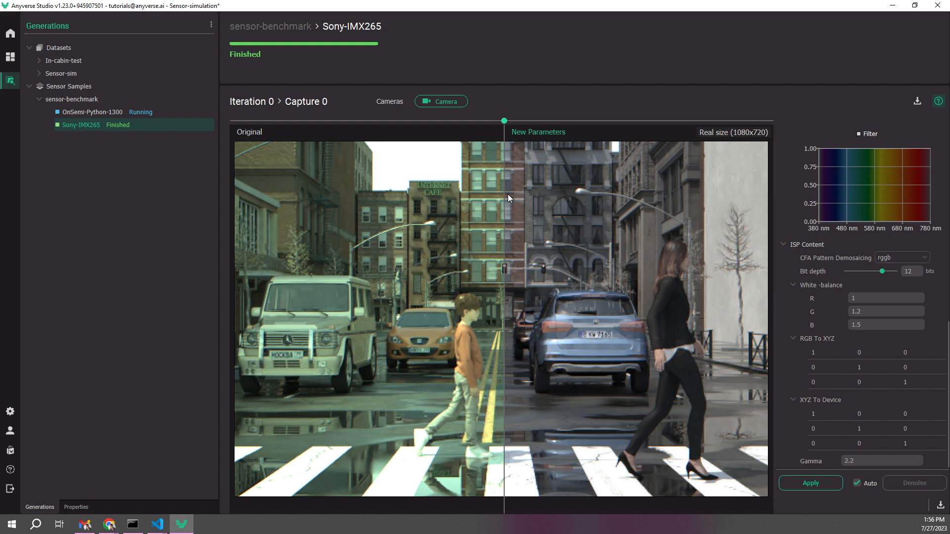
left_click_drag(508, 195, 501, 219)
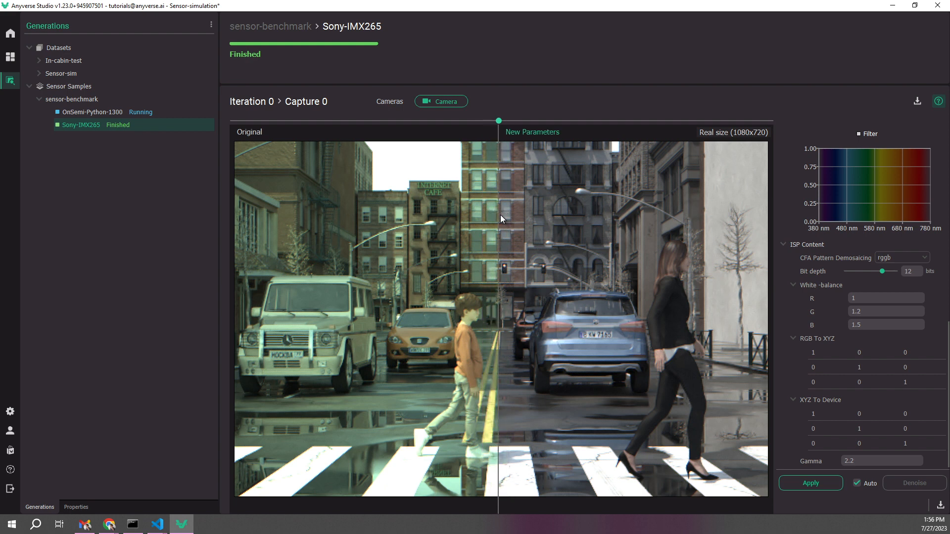